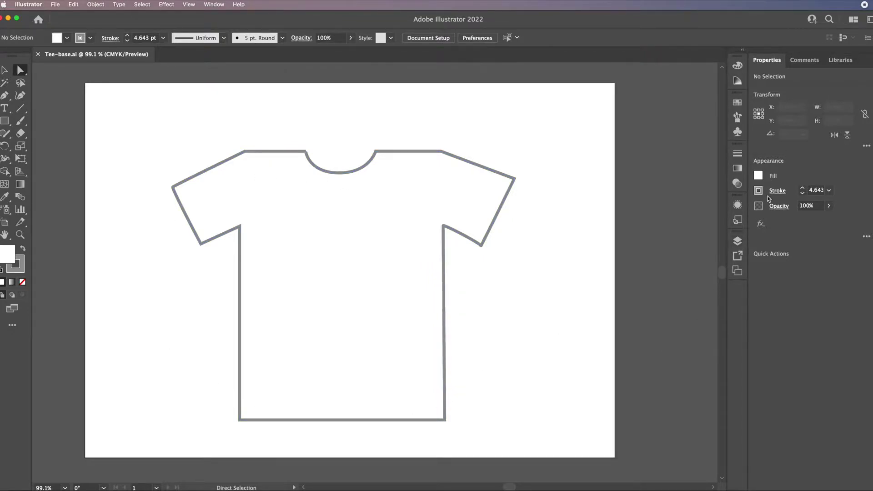
Show the Swatches panel and enlarge it to list more of the CMYK colours.
left_click(739, 241)
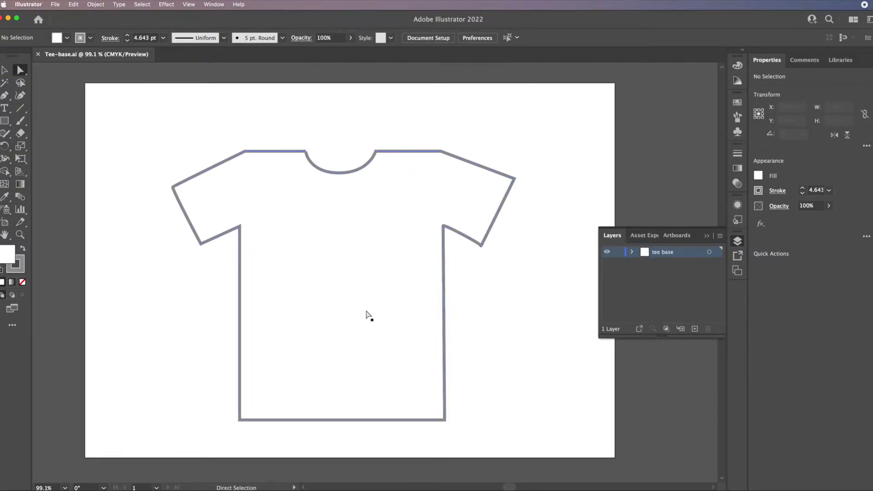
left_click(737, 104)
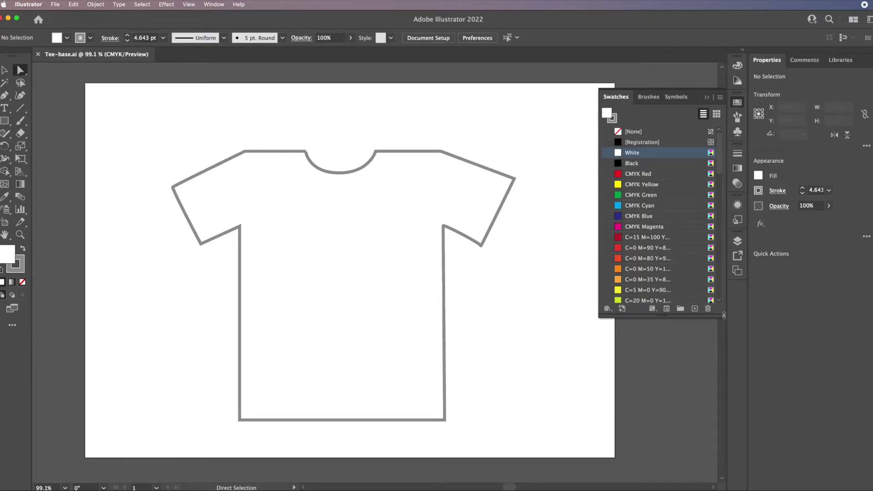
left_click_drag(722, 316, 733, 391)
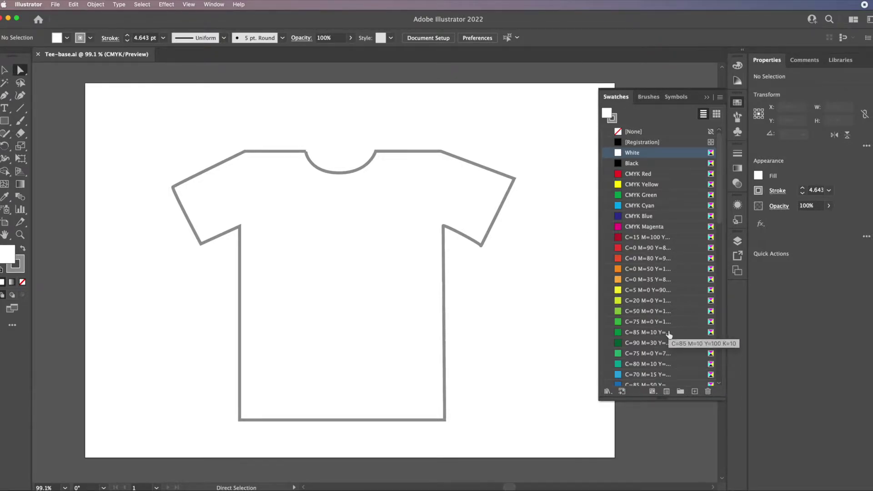
Select all unused swatches and delete them.
left_click(719, 98)
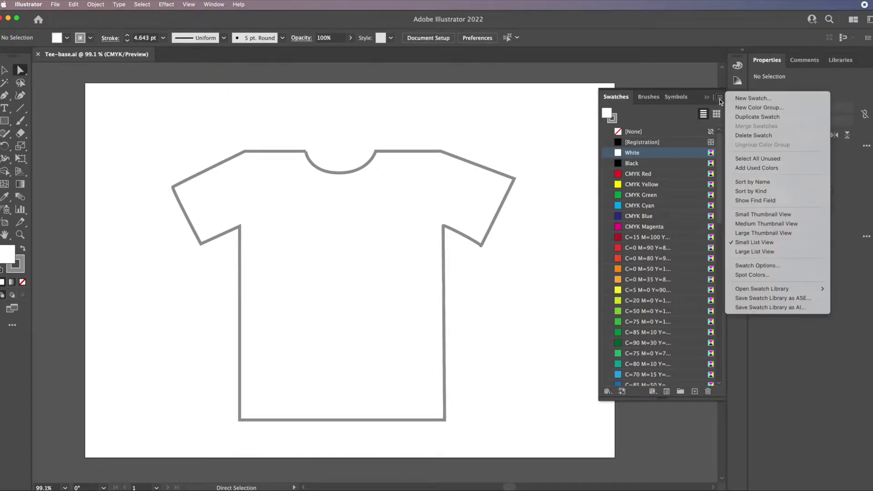
left_click(762, 160)
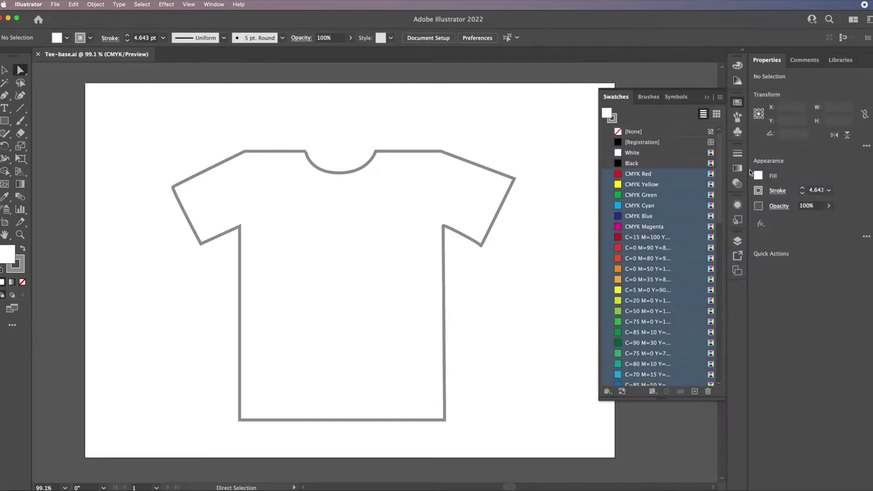
left_click(708, 392)
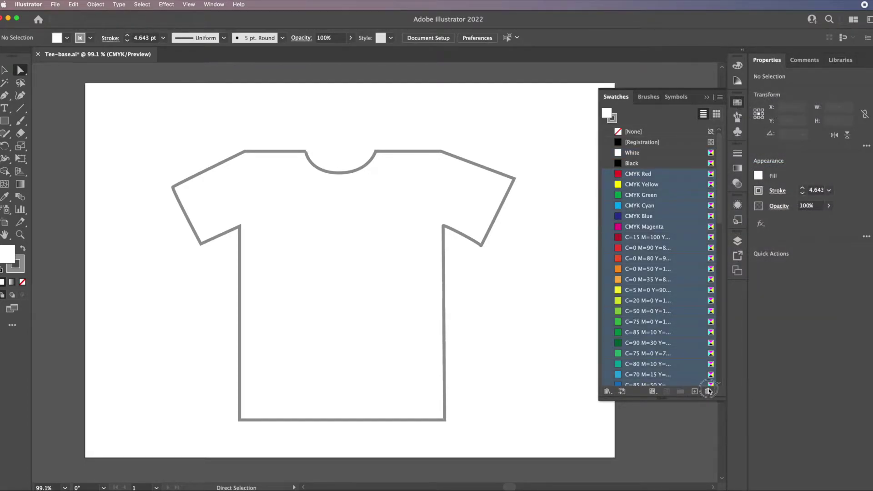
left_click(476, 272)
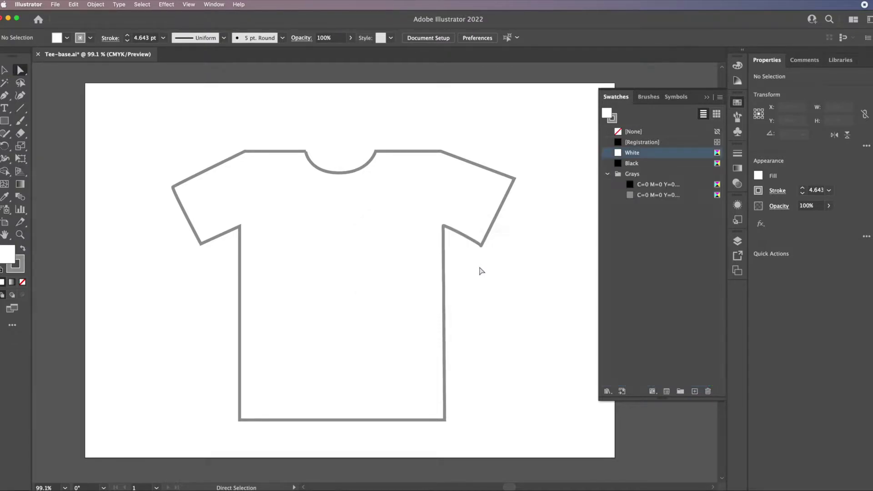
Delete the Grays colour group from the swatches.
left_click(630, 175)
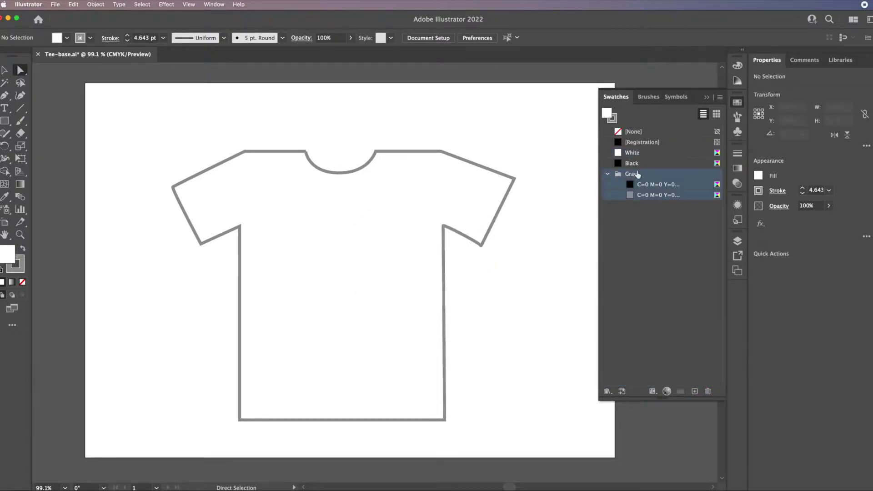
left_click(721, 98)
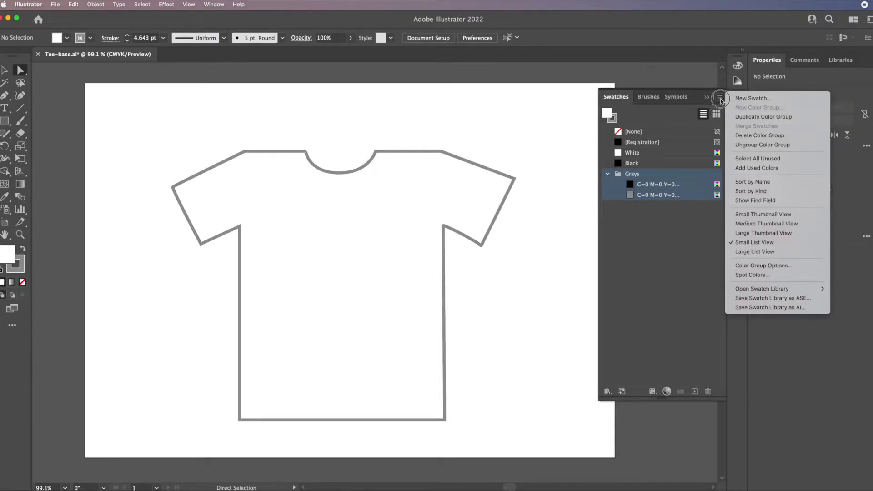
left_click(721, 98)
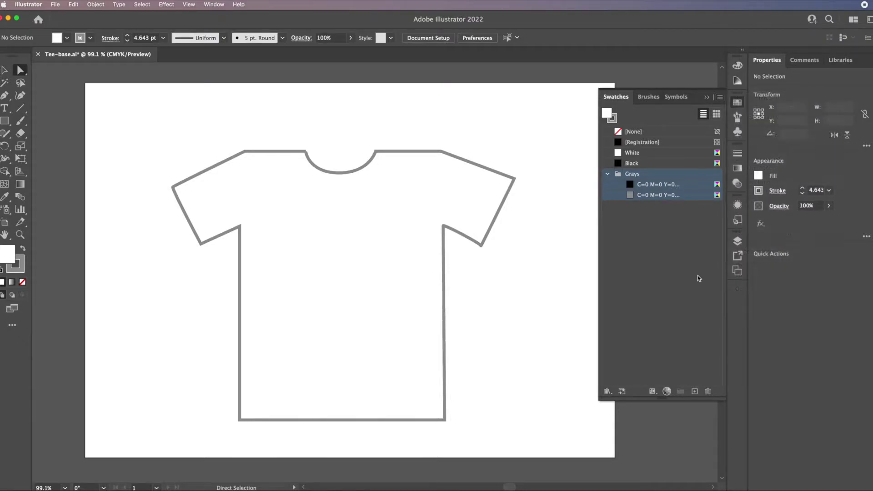
left_click(708, 391)
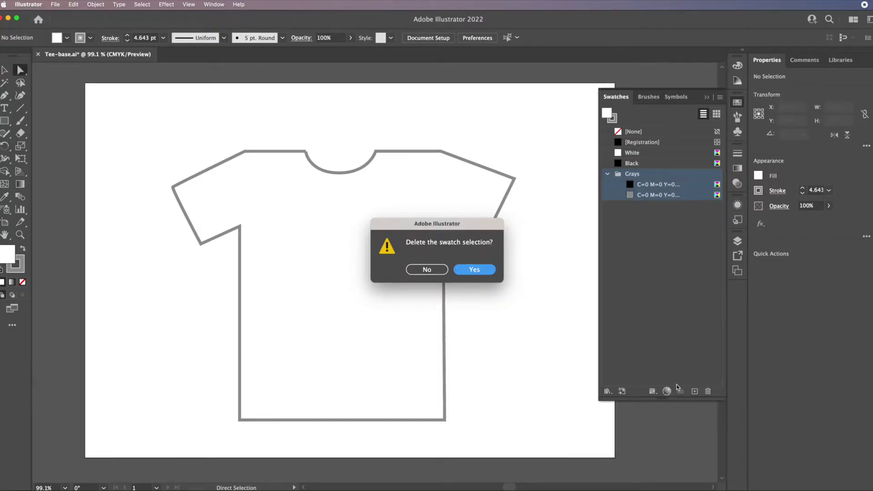
left_click(481, 271)
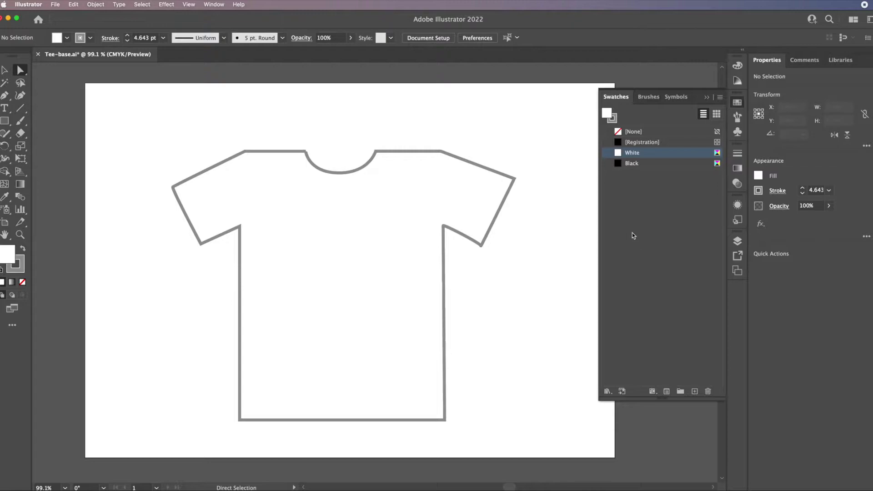
Detach the Swatches panel from the dock into a floating panel.
left_click(720, 97)
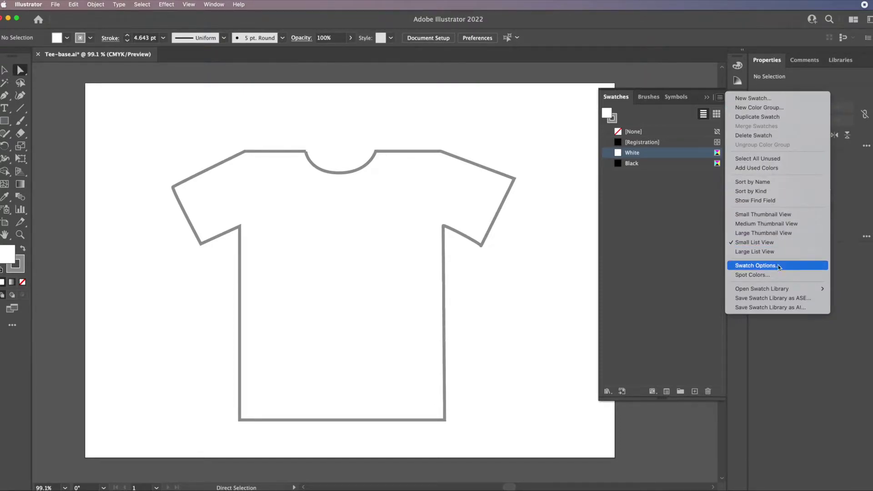
mouse_move(782, 290)
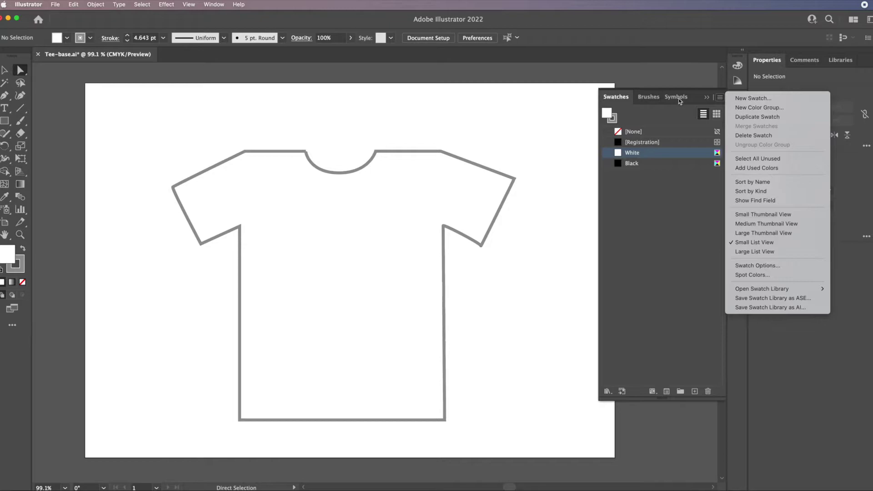
left_click(617, 100)
left_click(608, 98)
left_click_drag(608, 98, 348, 83)
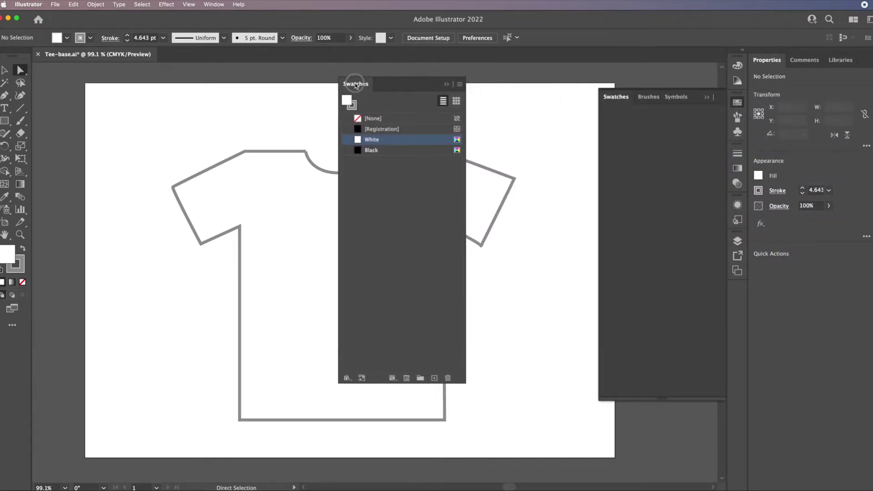
Bring up the Open Swatch Library > Color Books list from the Swatches menu.
left_click(460, 83)
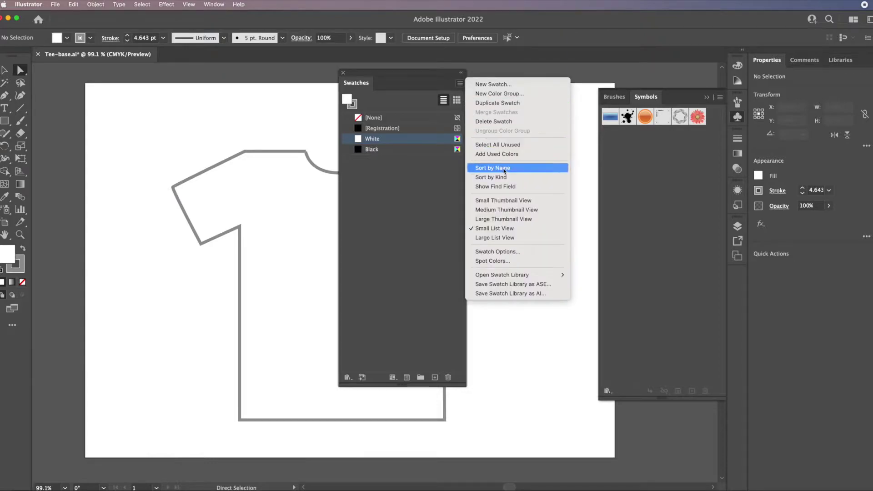
mouse_move(521, 275)
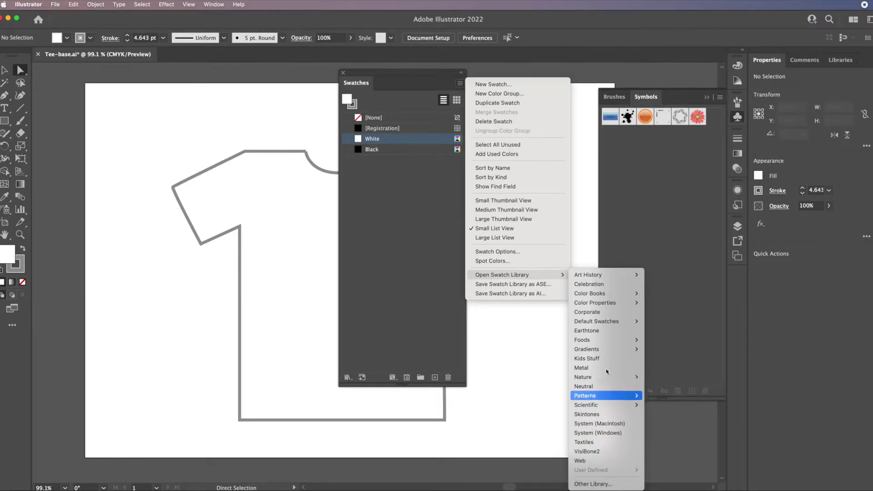
mouse_move(606, 295)
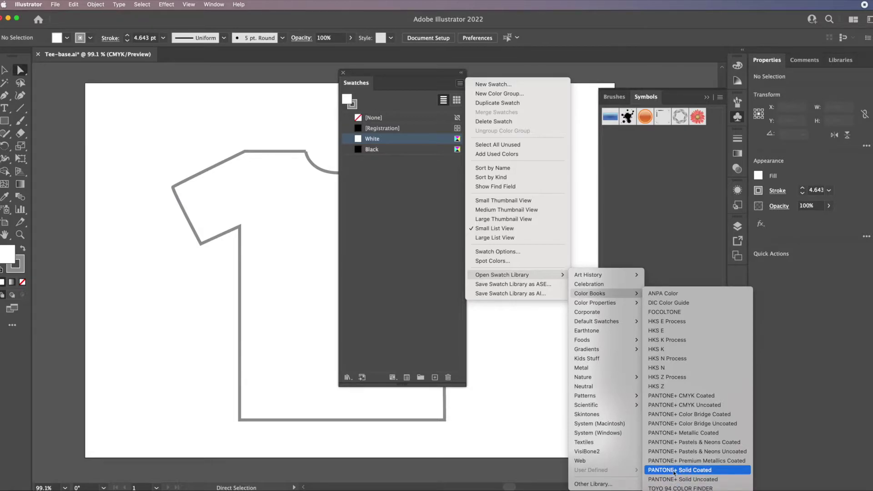
Open the PANTONE+ Solid Coated library beside the swatches and enlarge its panel.
left_click(682, 471)
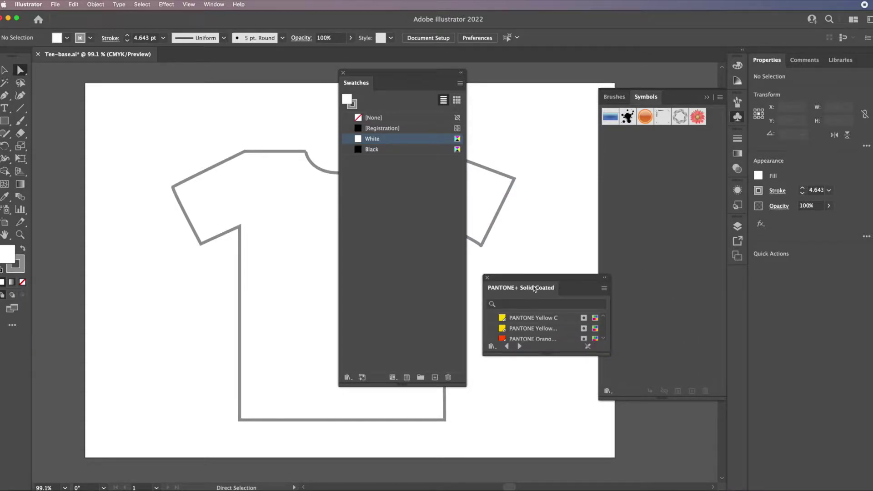
left_click_drag(524, 279, 252, 113)
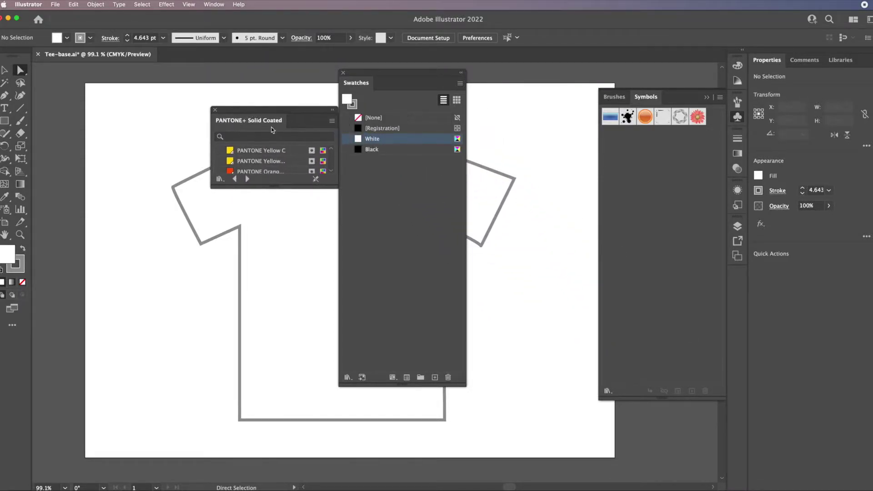
left_click_drag(338, 189, 358, 278)
left_click_drag(354, 187, 398, 450)
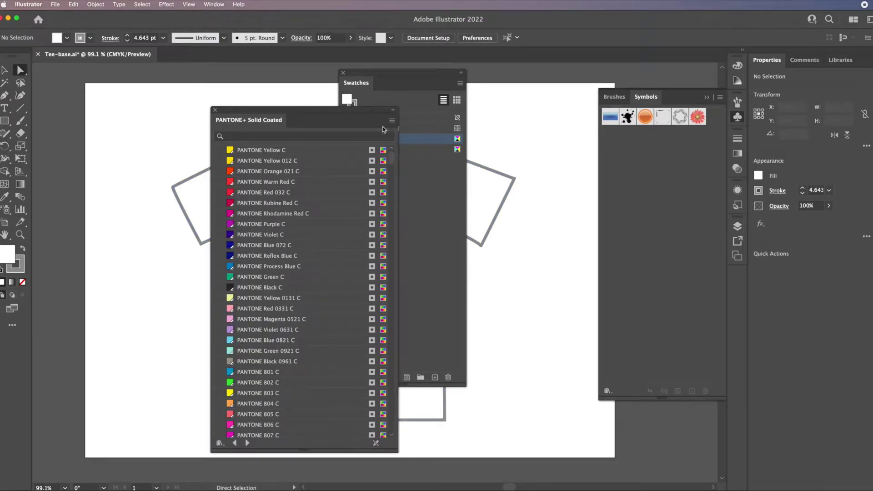
Sort the Pantone library by name and display it as a Small List View.
left_click(393, 121)
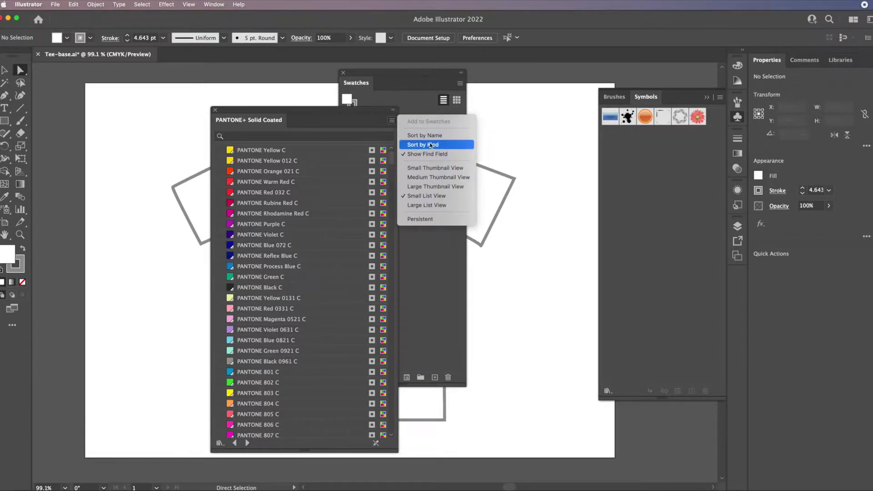
left_click(430, 169)
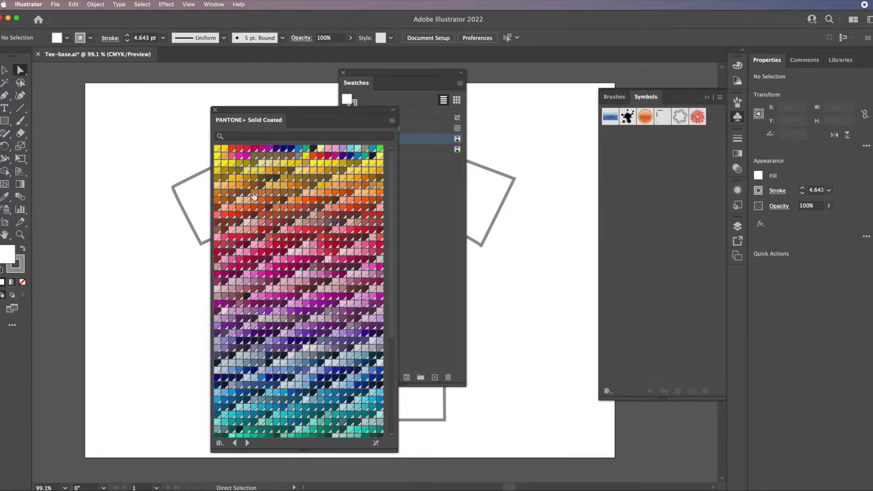
left_click(391, 120)
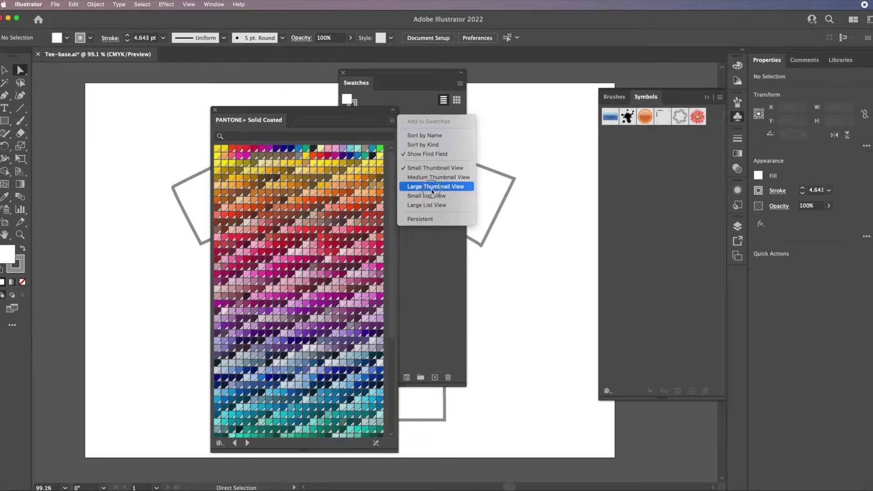
left_click(424, 136)
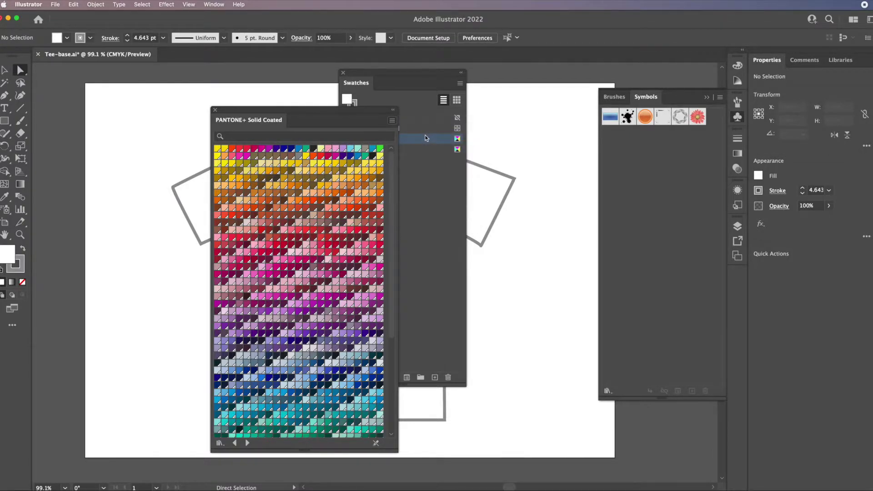
left_click(391, 121)
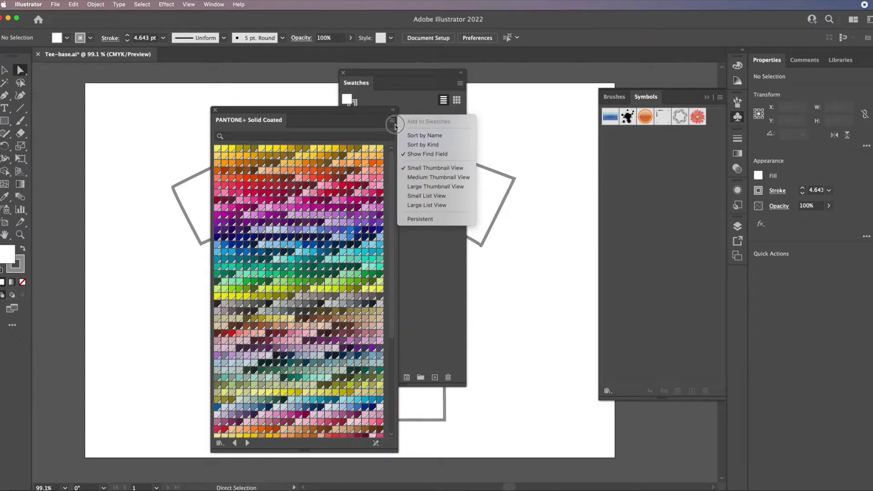
left_click(423, 197)
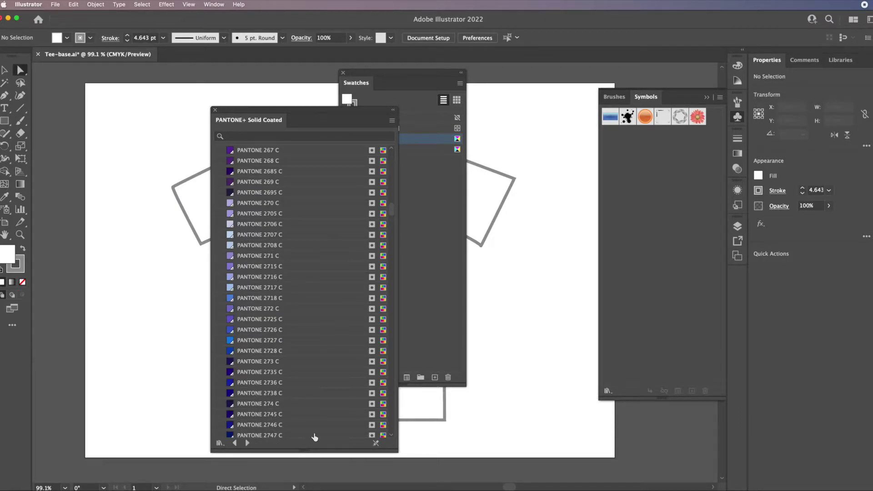
left_click_drag(392, 211, 393, 219)
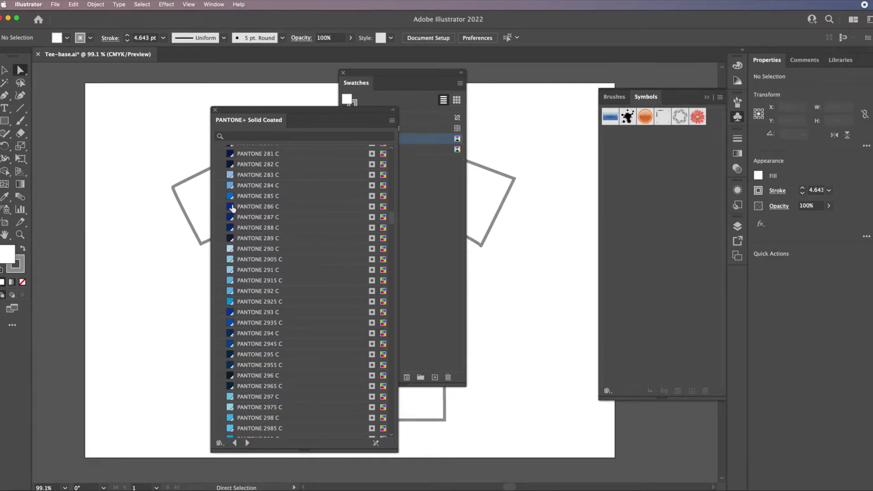
Add PANTONE 286 C and PANTONE 109 C to the swatches, close the library, redock Swatches.
left_click(234, 210)
left_click_drag(382, 83, 503, 143)
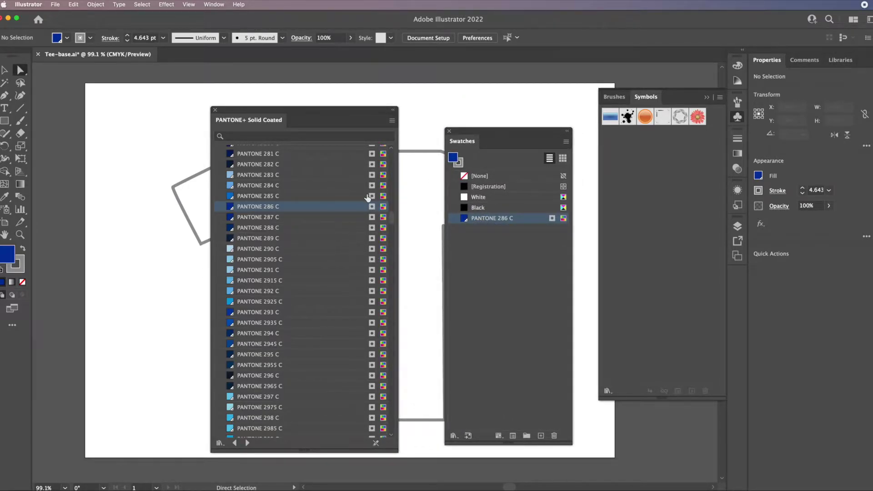
left_click_drag(391, 222, 387, 151)
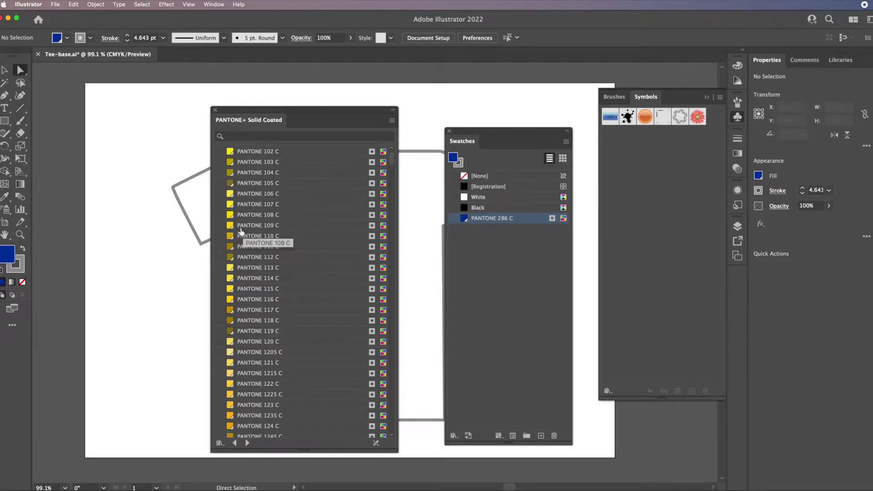
left_click(243, 226)
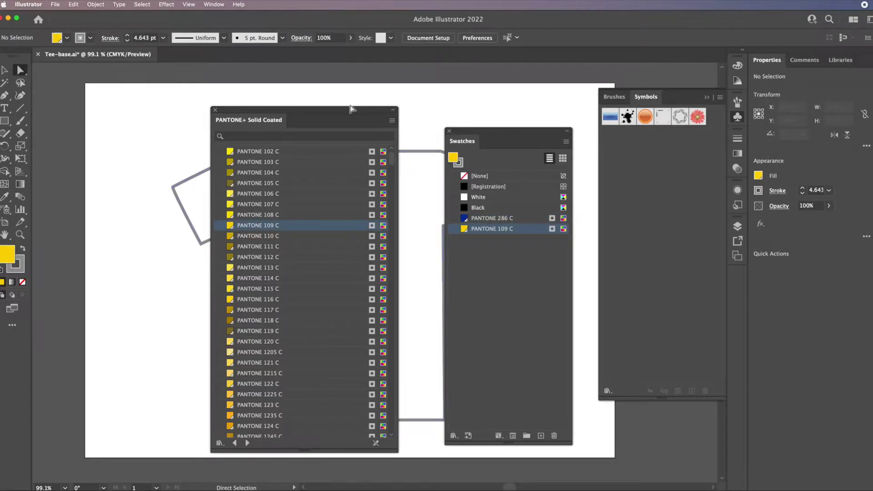
left_click(215, 111)
mouse_move(473, 131)
left_mouse_down()
mouse_move(544, 174)
mouse_move(653, 185)
mouse_move(649, 137)
mouse_move(666, 96)
left_mouse_up()
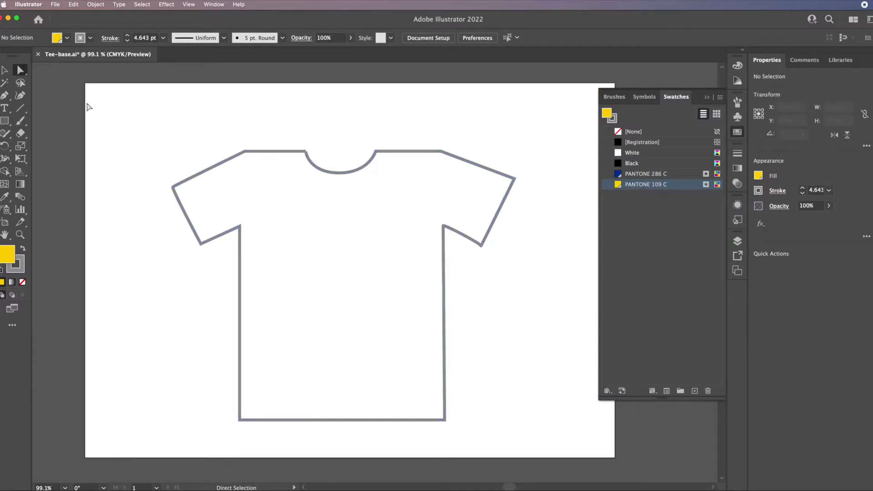
Save Tee-base.ai with File > Save.
left_click(55, 5)
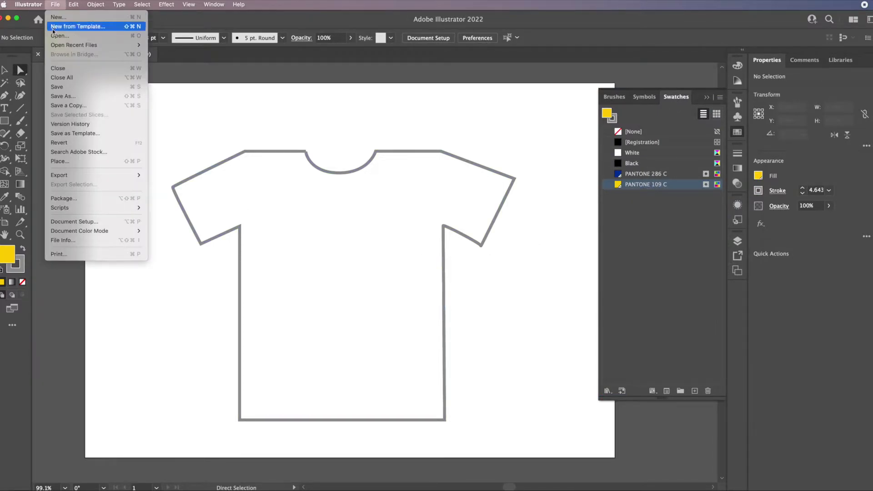
left_click(65, 87)
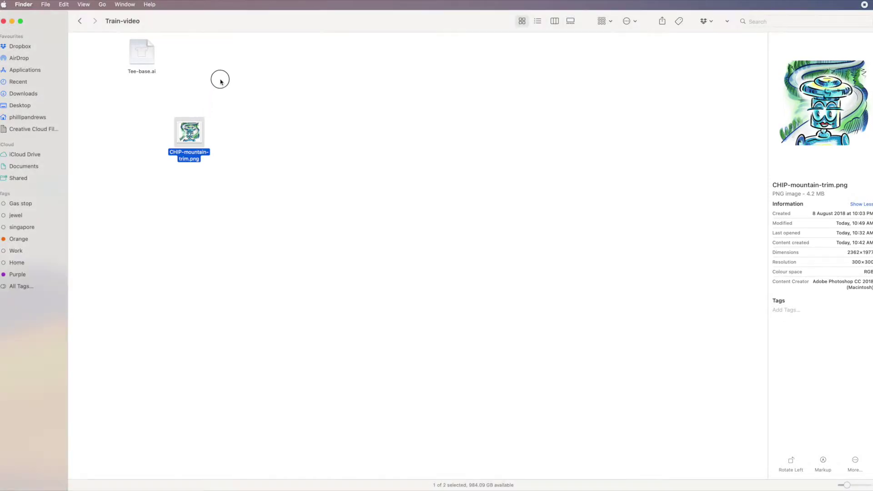
Open CHIP-mountain-trim.png in Photoshop by dropping it on the Photoshop icon.
left_click_drag(189, 132, 209, 73)
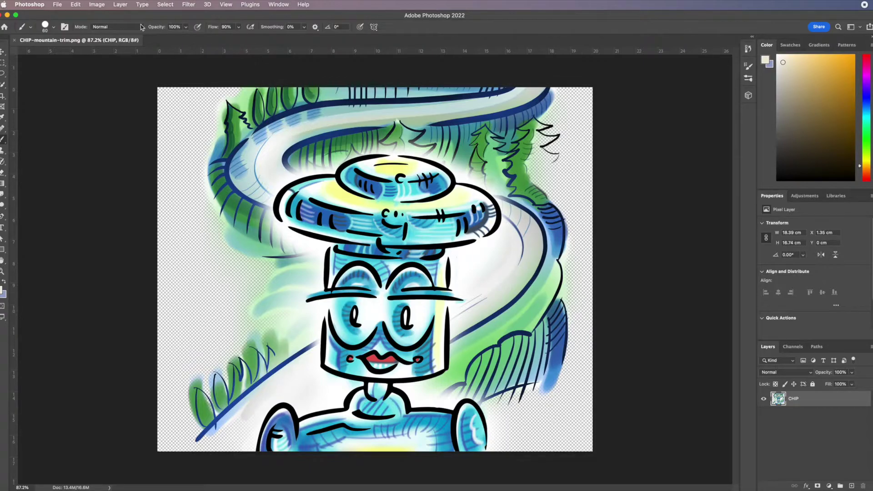
Convert CHIP-mountain-trim.png to Grayscale mode, discarding colour, with the Channels panel shown.
left_click(97, 5)
mouse_move(137, 16)
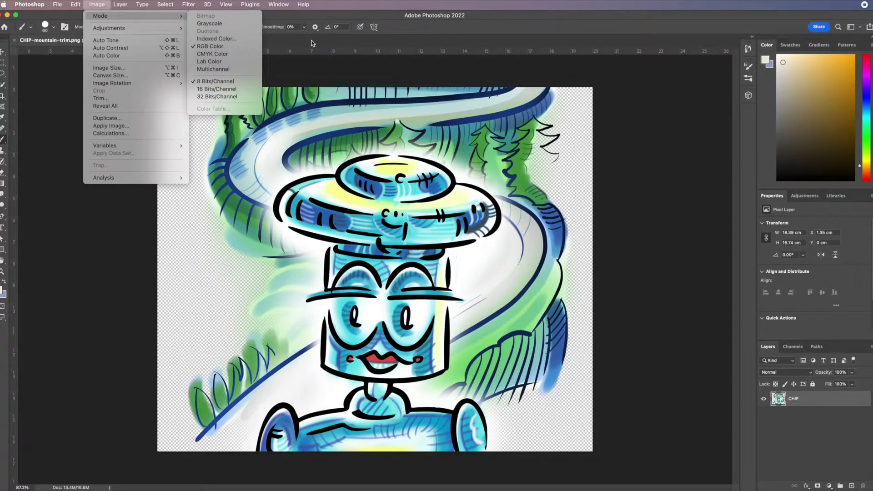
key("Escape")
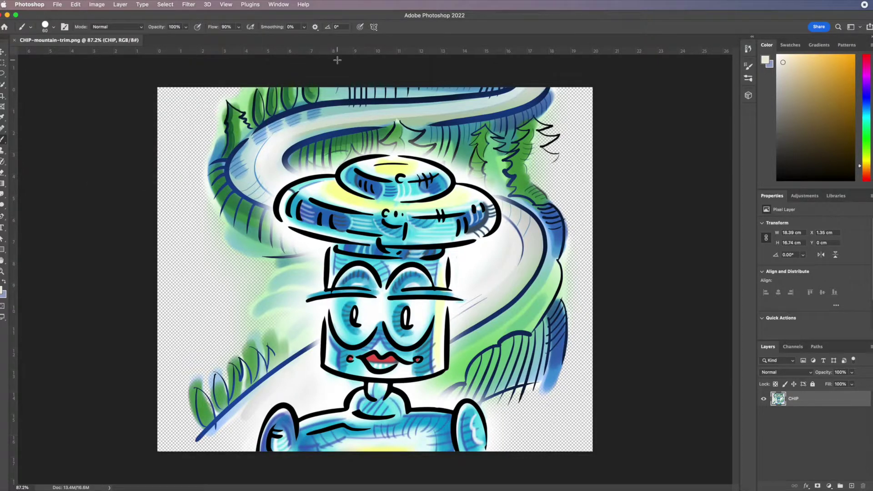
left_click(796, 349)
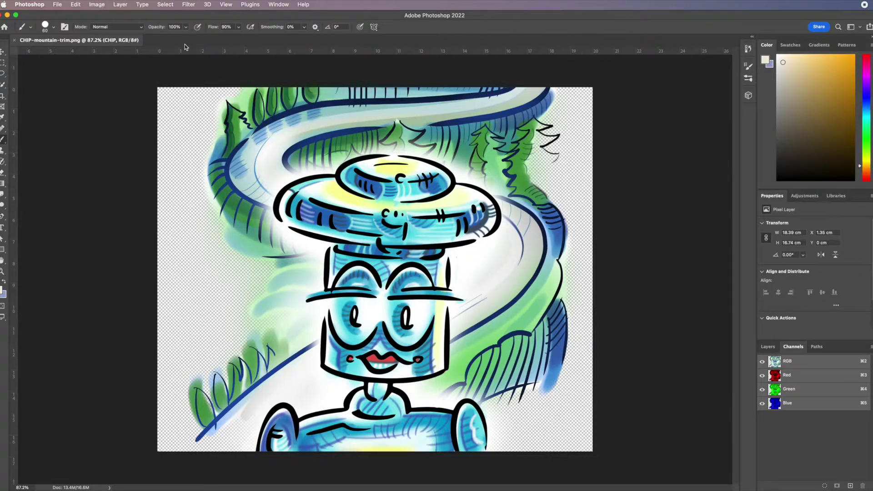
left_click(102, 5)
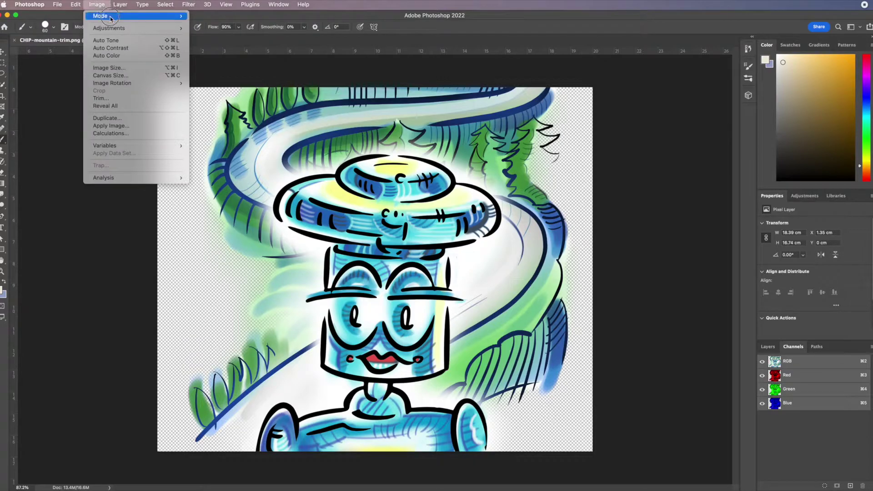
left_click(403, 113)
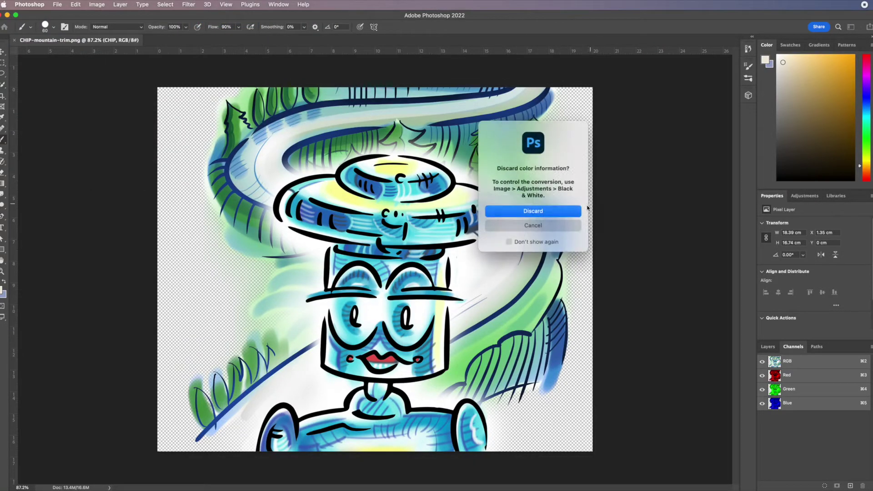
left_click(544, 212)
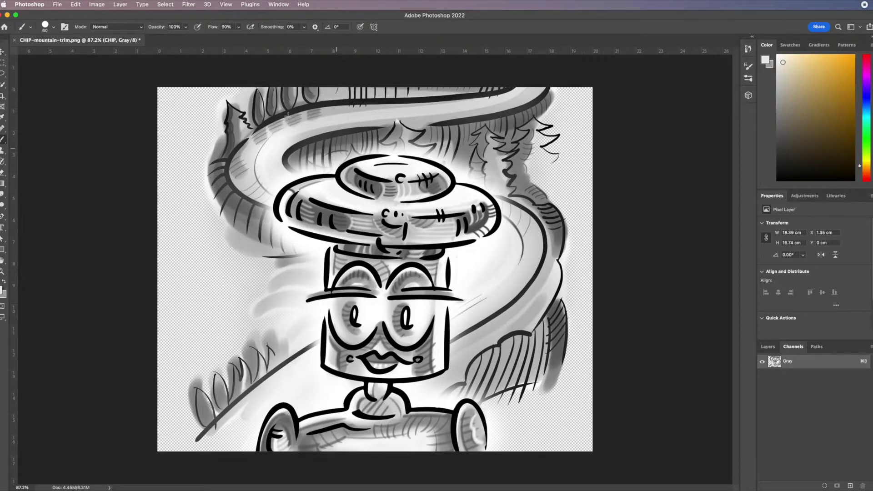
Flatten and convert the image to Bitmap at 600 ppi using the Halftone Screen method.
left_click(103, 9)
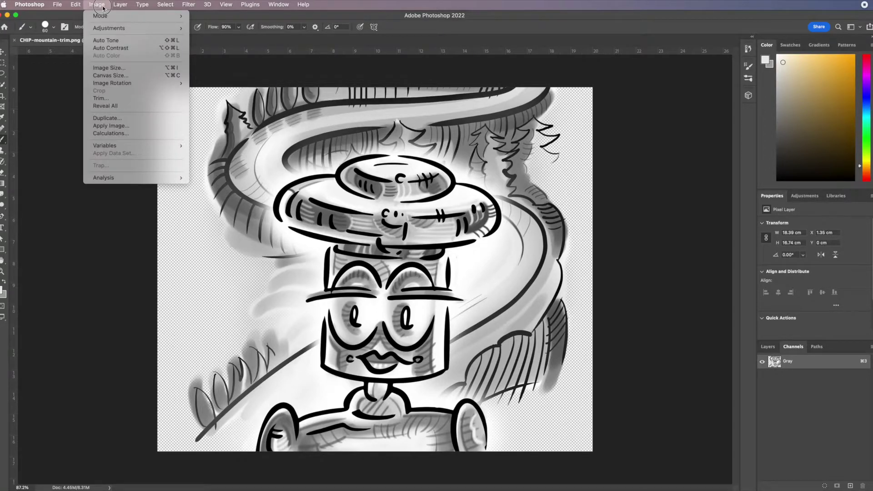
mouse_move(106, 18)
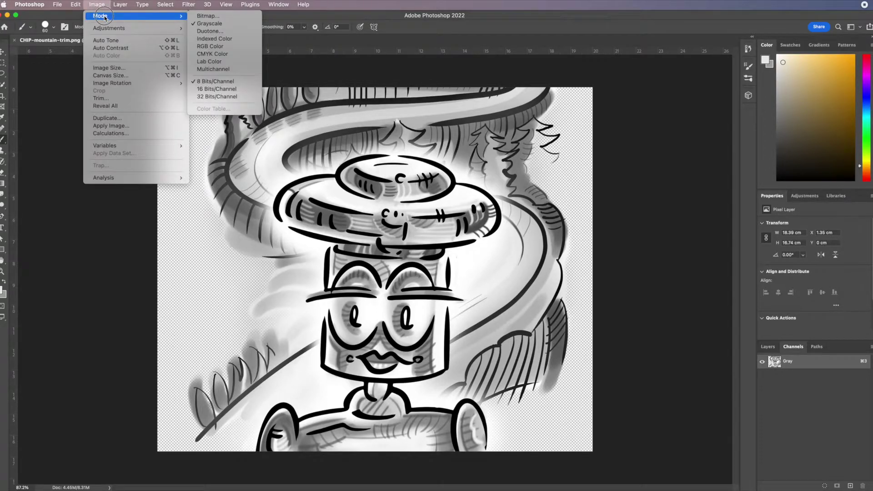
left_click(211, 19)
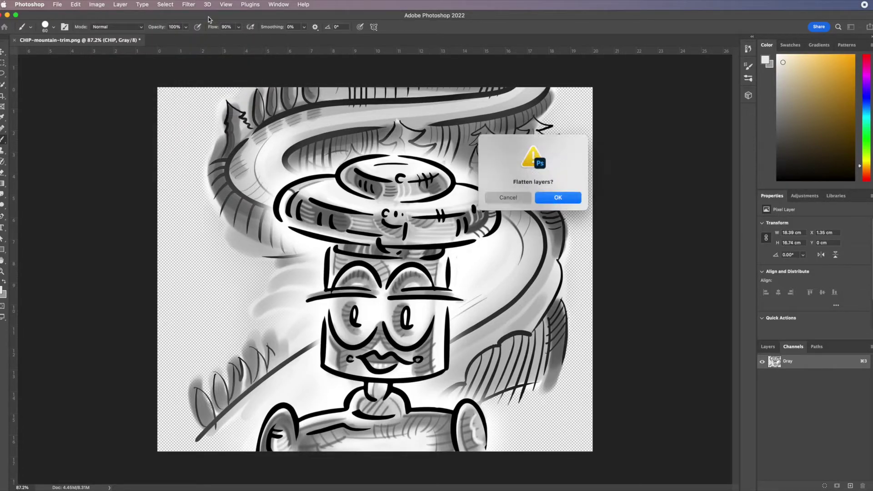
left_click(561, 201)
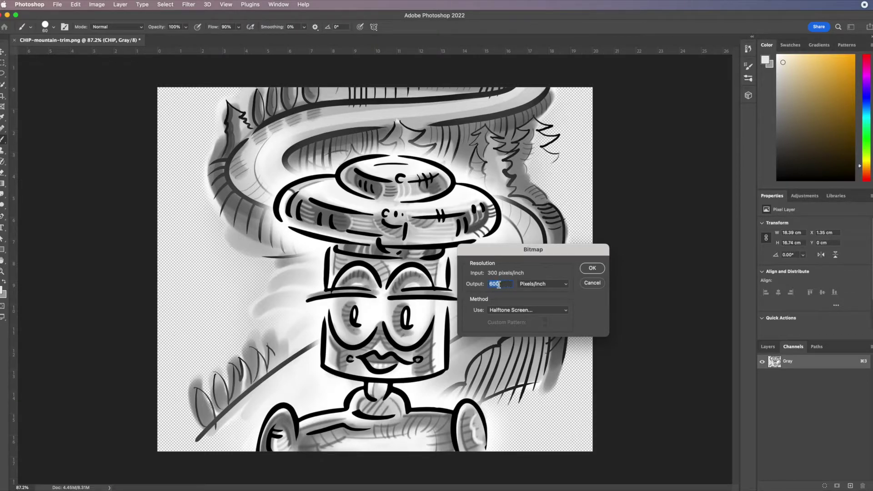
left_click(565, 312)
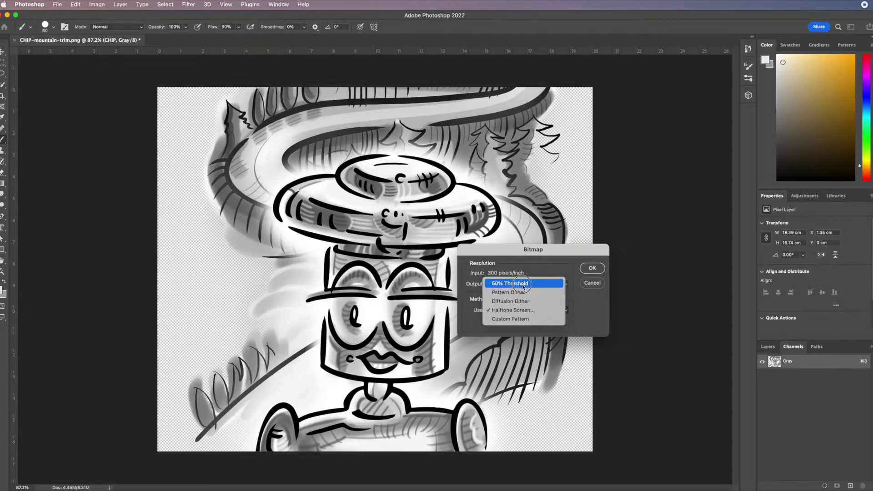
left_click(510, 311)
left_click(591, 268)
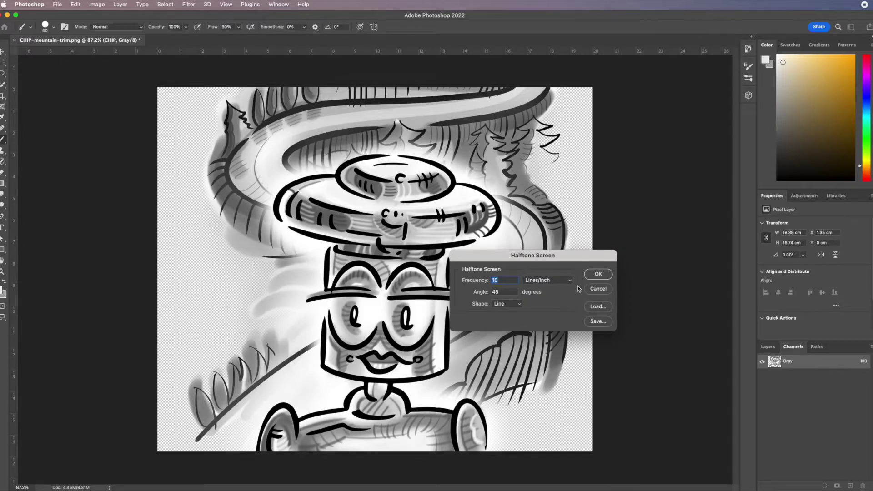
Apply a 10 lines-per-inch, 45° Line halftone screen and touch up the hat brim.
left_click(516, 306)
left_click(510, 303)
left_click(599, 275)
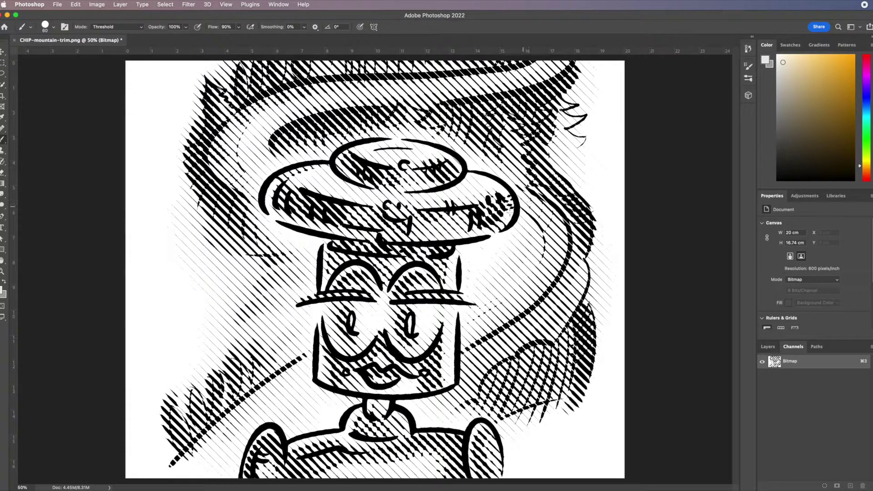
left_click_drag(338, 249, 337, 255)
Save the bitmap on this computer in Photoshop format as CHIP-mountain-LINE.psd.
left_click(58, 5)
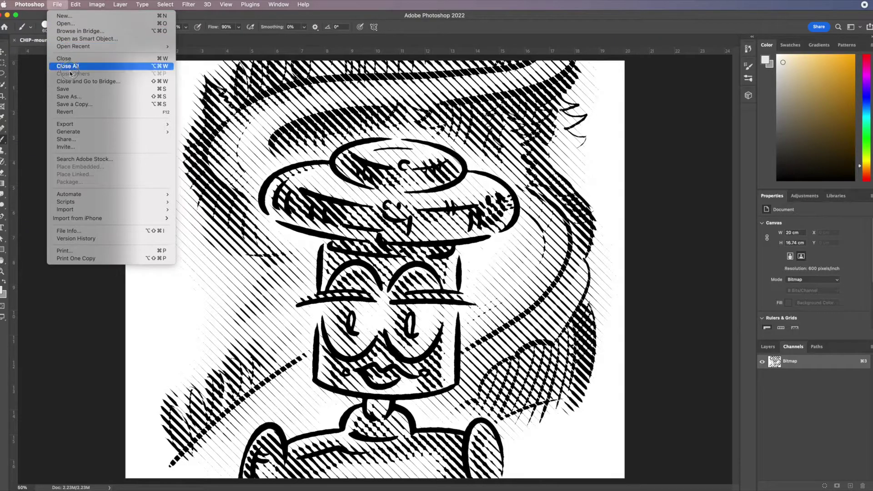
left_click(79, 97)
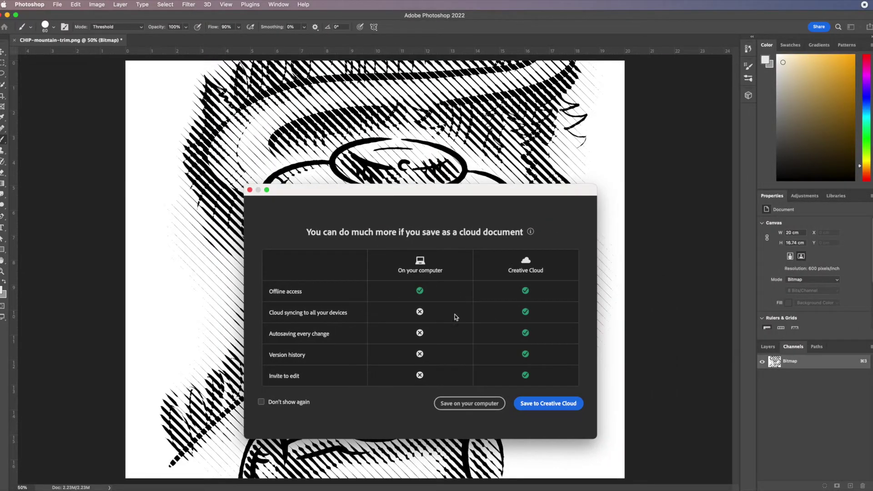
left_click(469, 404)
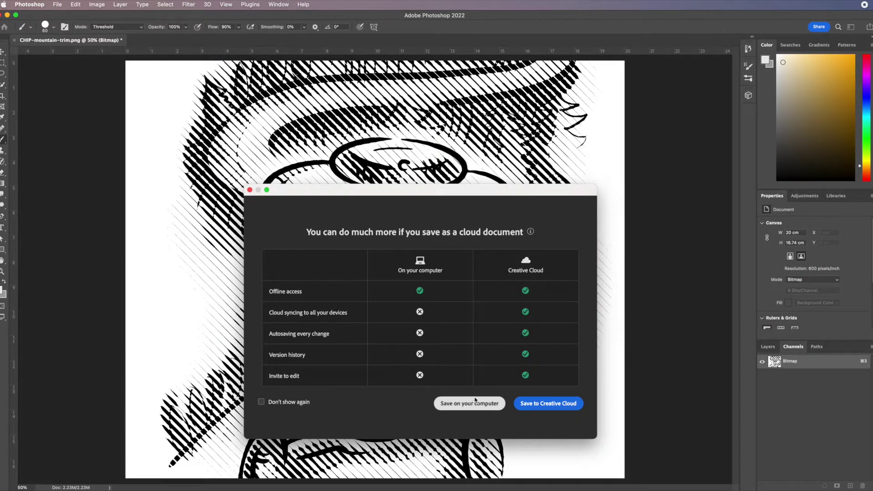
left_click(471, 404)
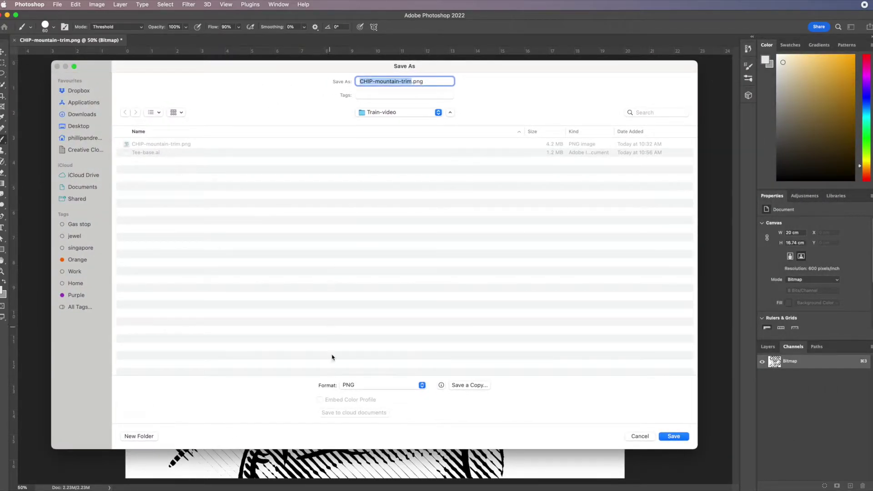
left_click(410, 388)
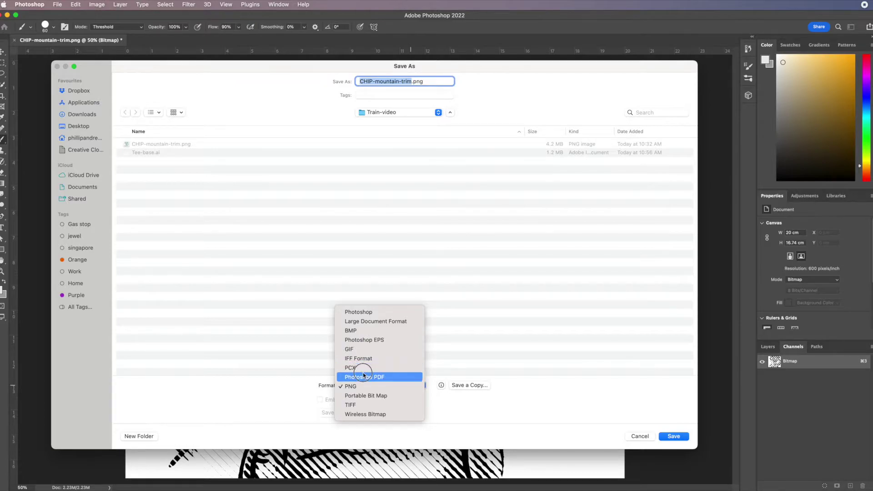
left_click(369, 312)
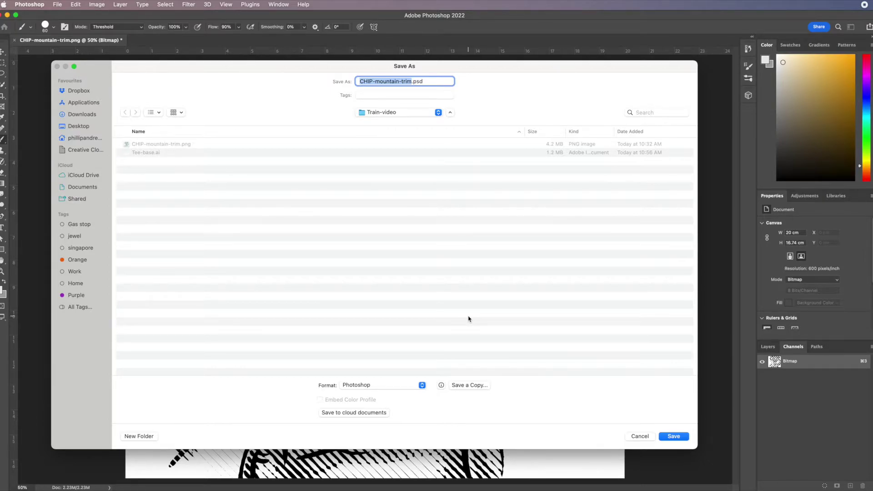
left_click(410, 82)
key("BackSpace")
key("BackSpace")
key("BackSpace")
type("LINE")
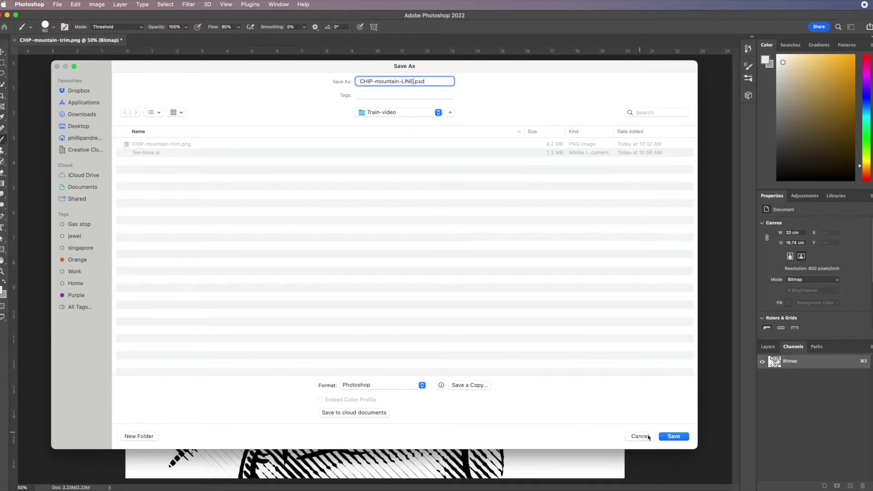
left_click(676, 436)
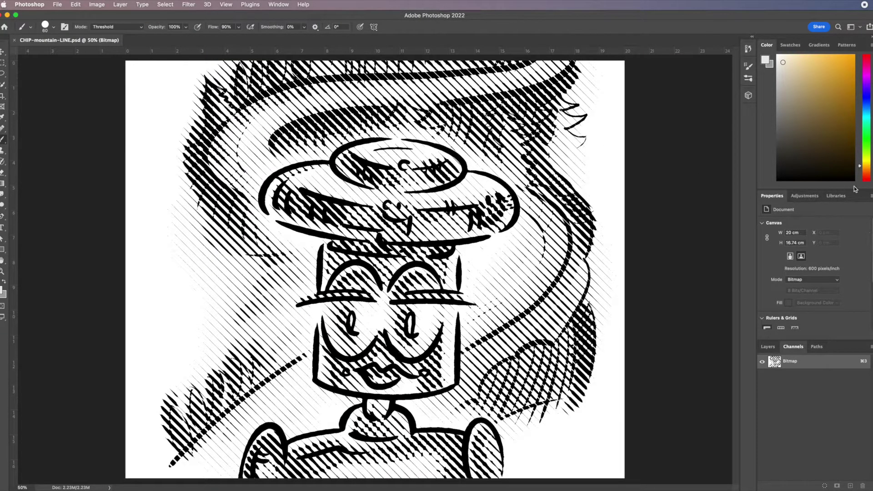
Revert the image history to its grayscale state and zoom in on the artwork.
left_click(742, 51)
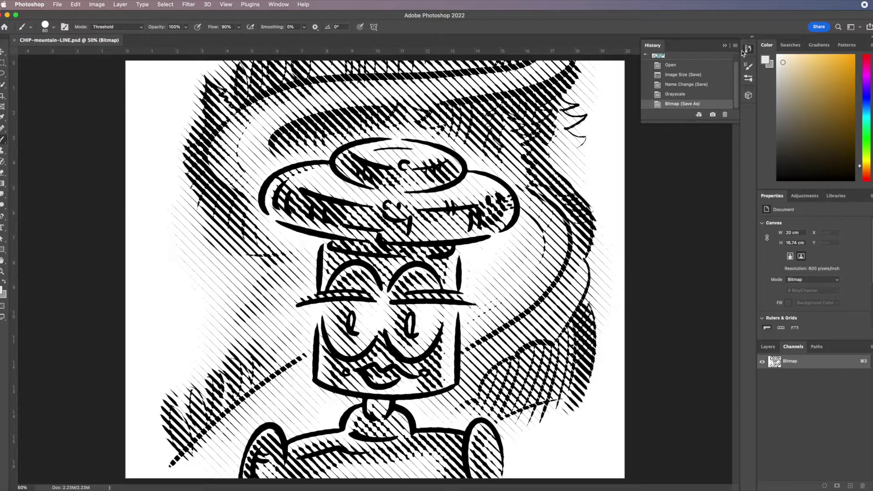
left_click(670, 67)
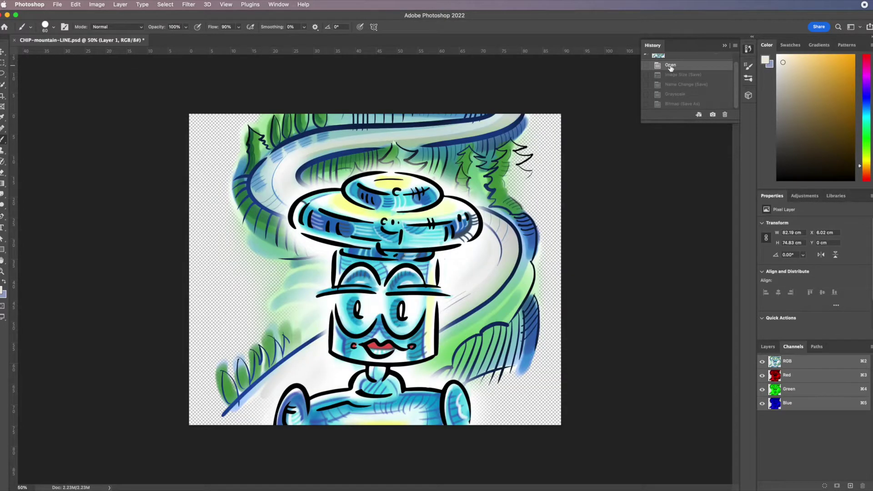
left_click(678, 94)
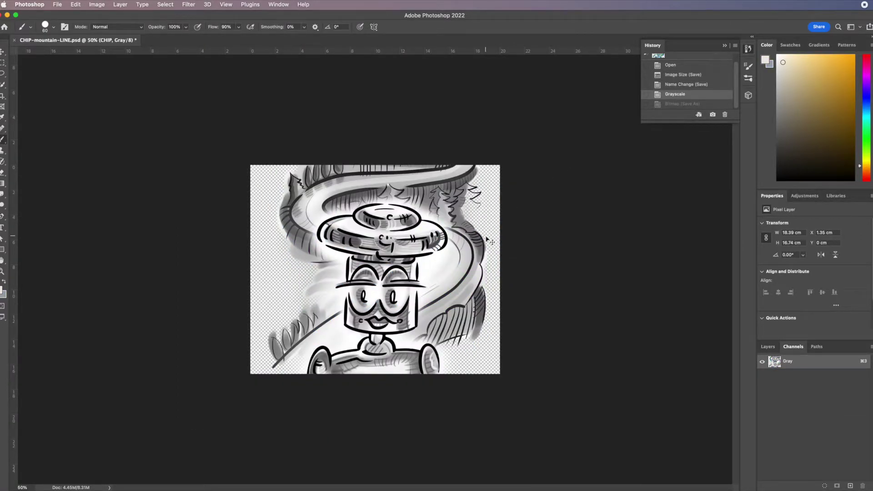
key("super+equal")
key("super+equal")
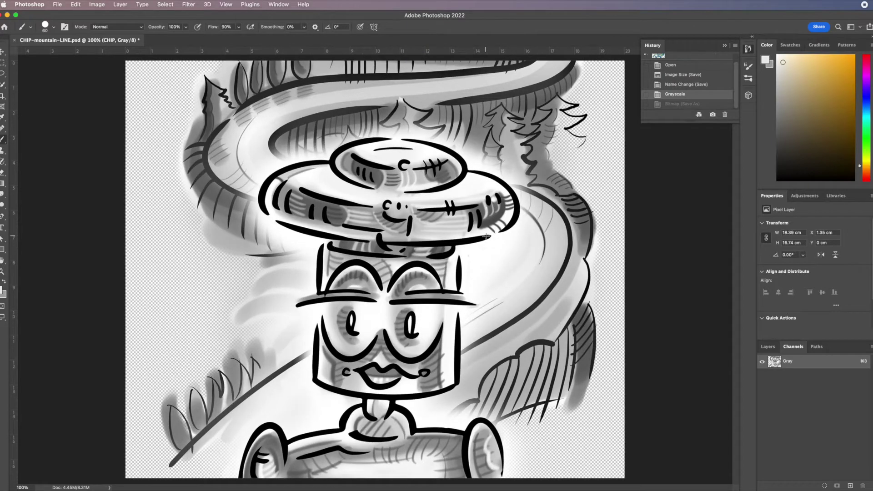
Flatten and convert the image to a 600 ppi Bitmap with a Round halftone screen.
left_click(57, 5)
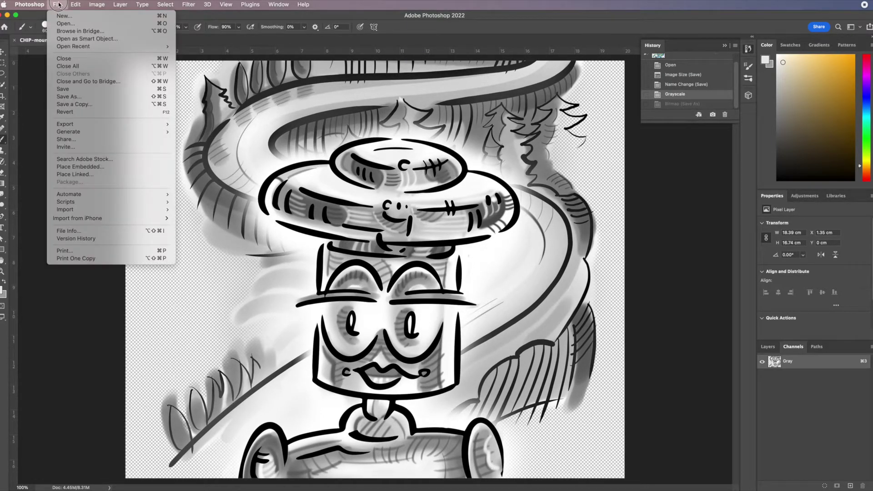
mouse_move(97, 4)
mouse_move(139, 18)
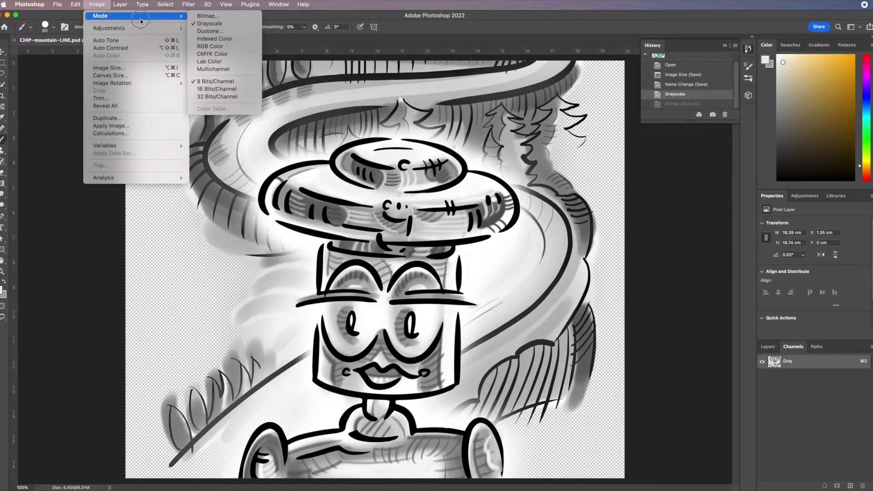
left_click(213, 17)
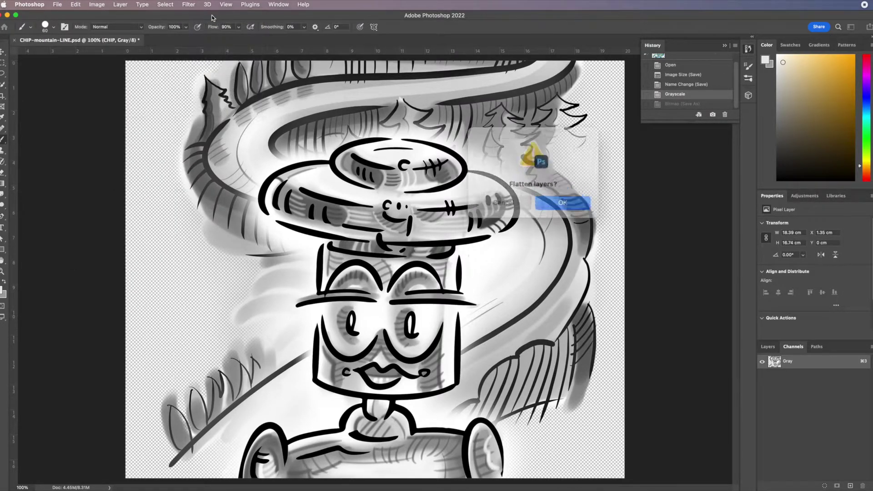
left_click(558, 198)
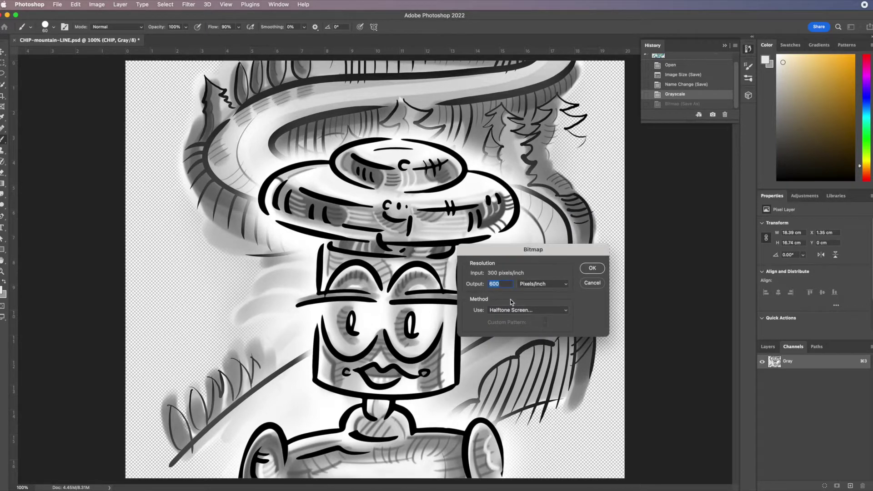
left_click(593, 268)
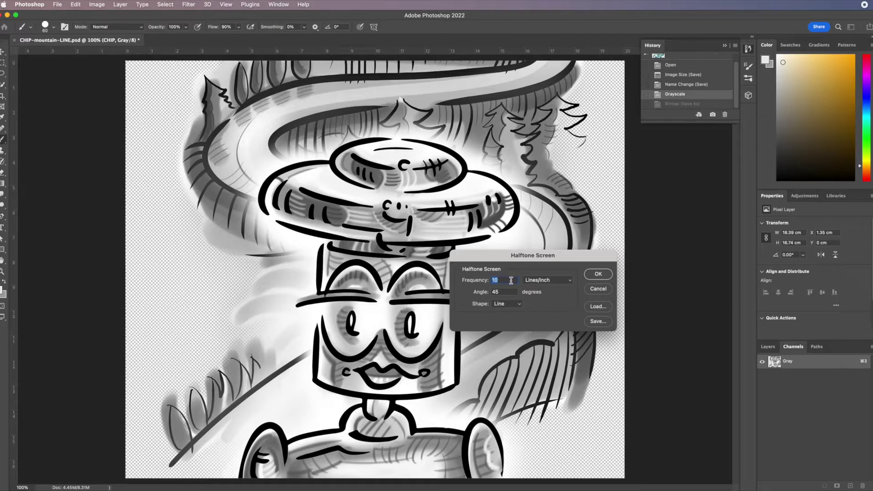
left_click(519, 305)
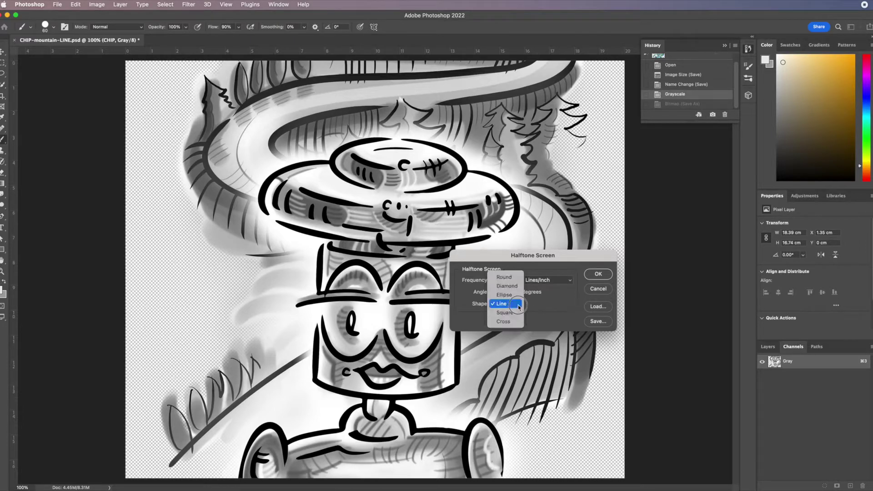
left_click(505, 277)
left_click(596, 274)
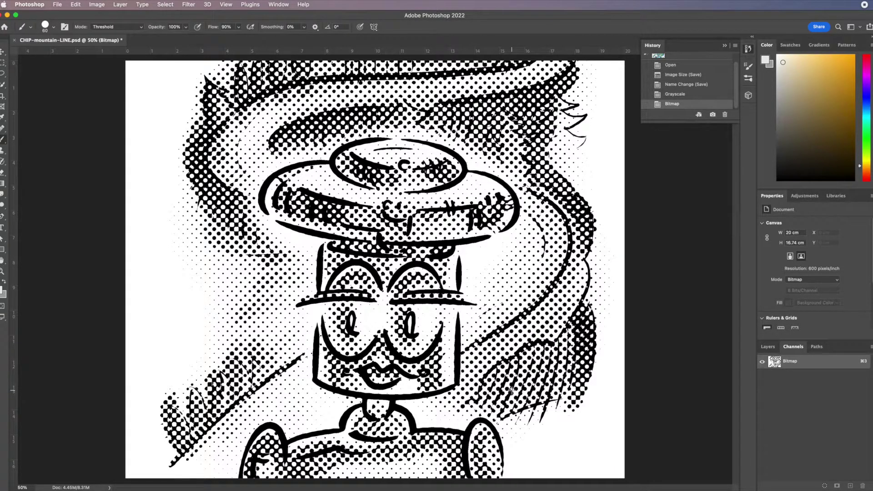
Save the halftone locally as CHIP-mountain-DOT.psd, then minimize Photoshop.
left_click(57, 4)
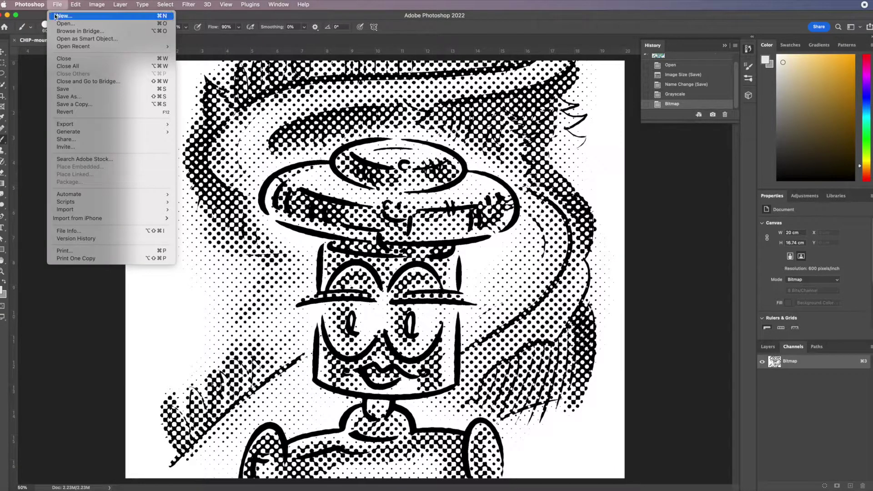
left_click(76, 97)
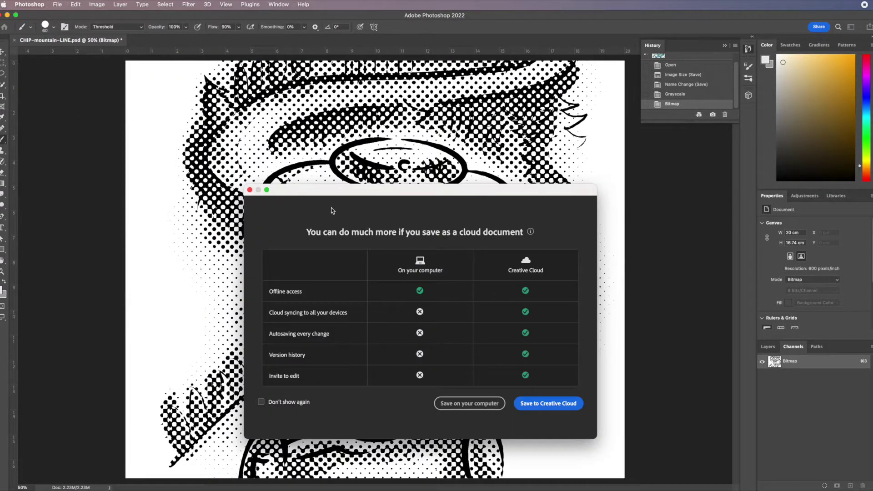
left_click(468, 402)
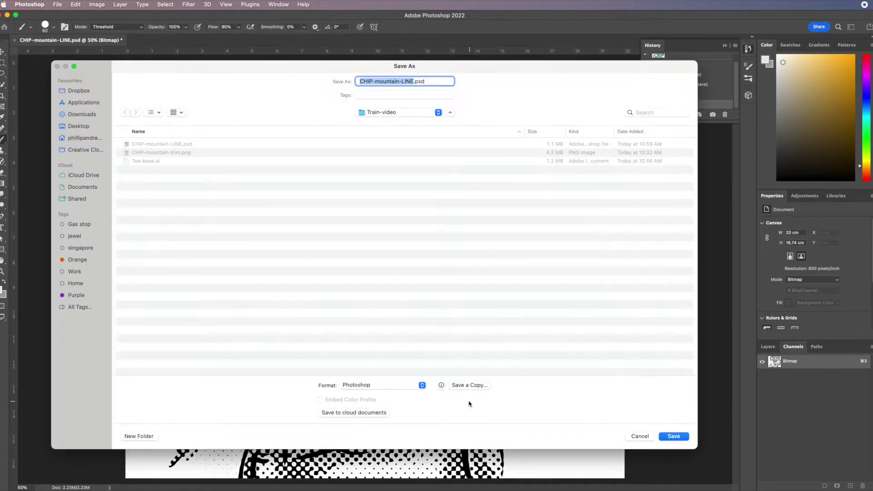
left_click(409, 80)
left_click_drag(412, 80, 402, 81)
type("DOT")
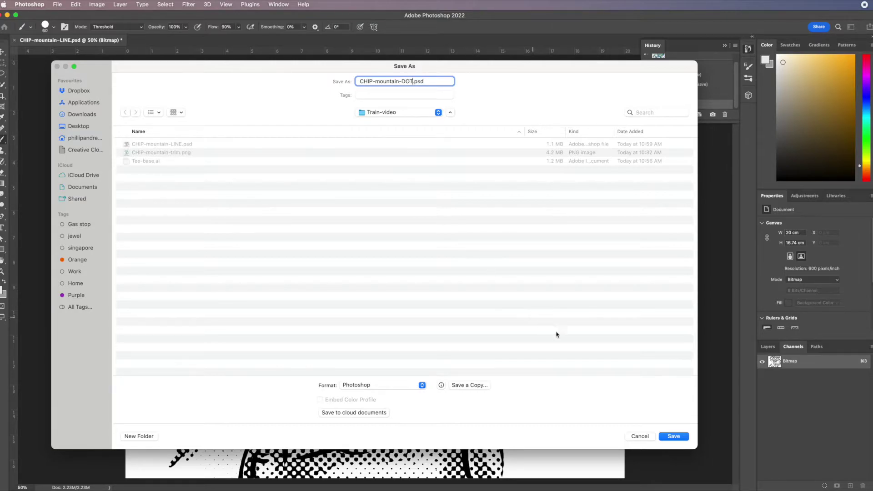
left_click(674, 436)
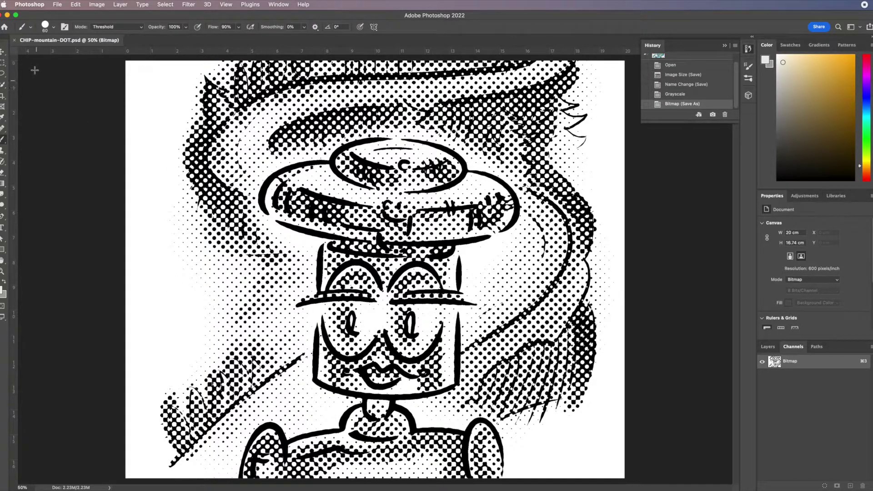
left_click(7, 16)
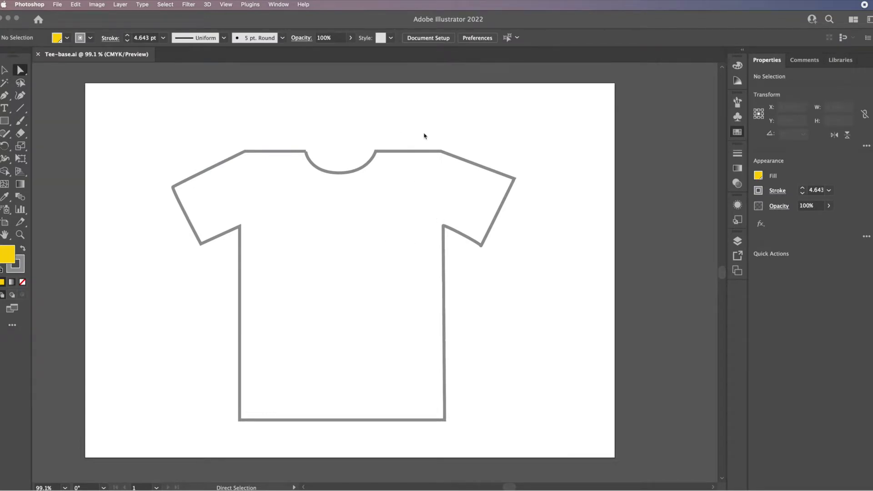
In Illustrator, add a new layer above tee base and name it ART.
left_click(687, 219)
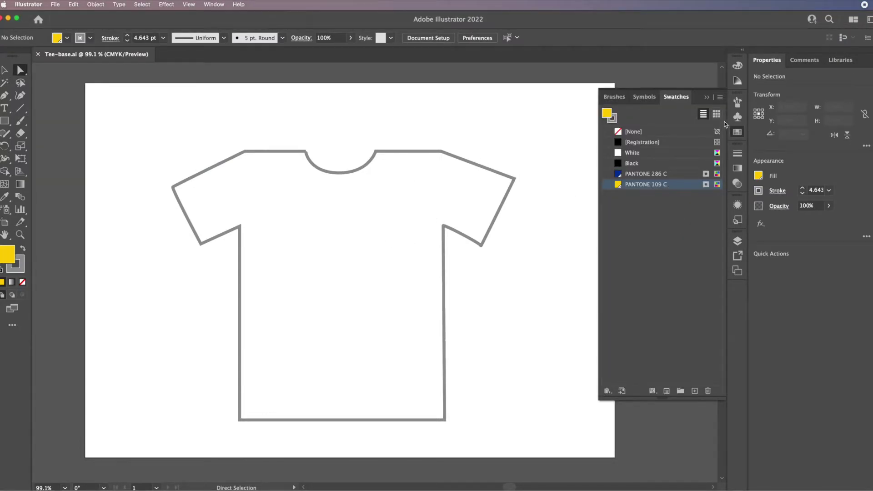
left_click(737, 240)
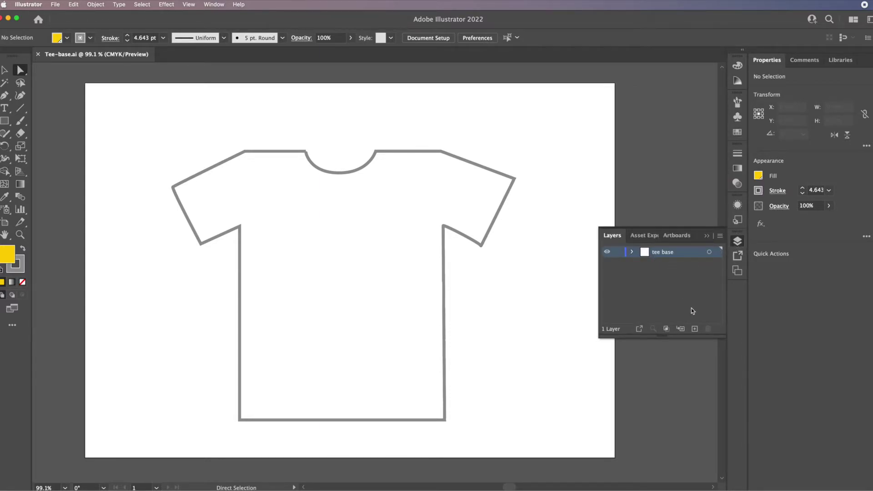
left_click(694, 328)
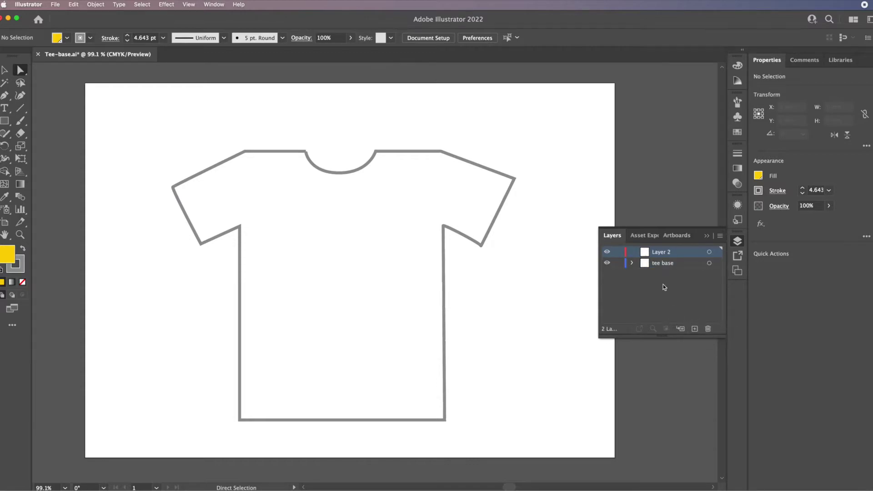
double_click(662, 253)
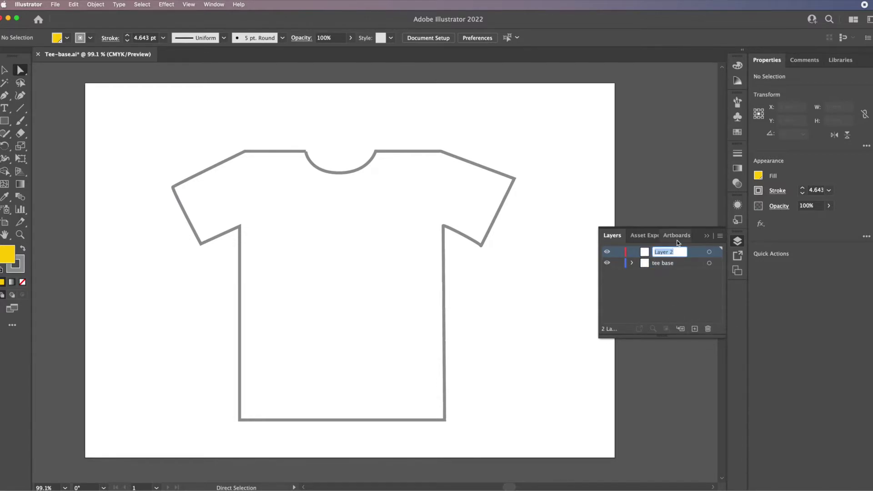
type("ART")
key("Return")
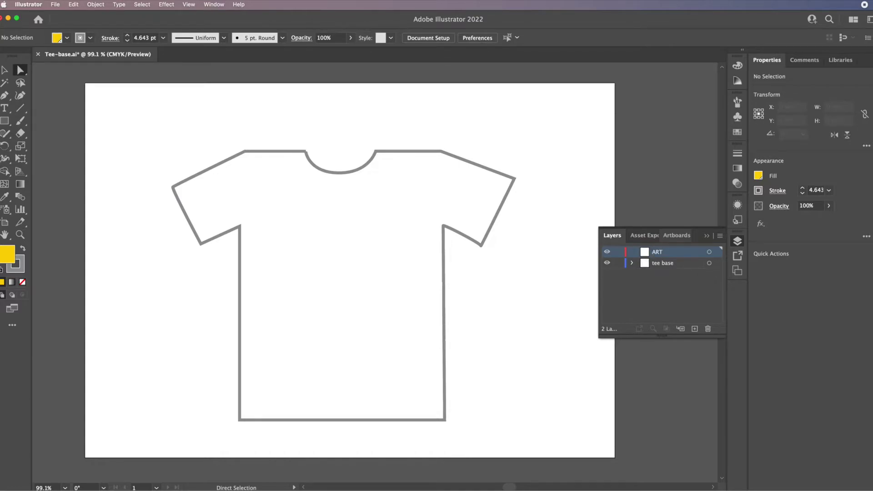
Rename the ART layer to ART-DOT in Layer Options.
double_click(668, 253)
left_click(506, 262)
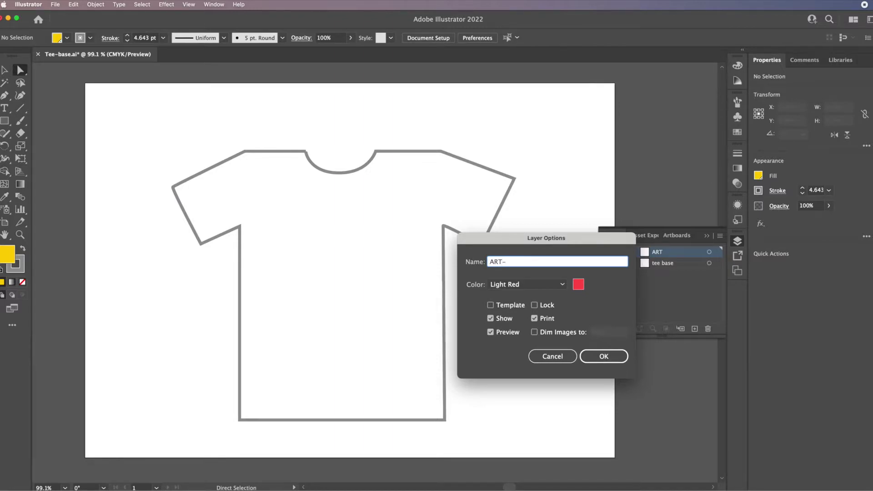
left_click(602, 359)
left_click(609, 357)
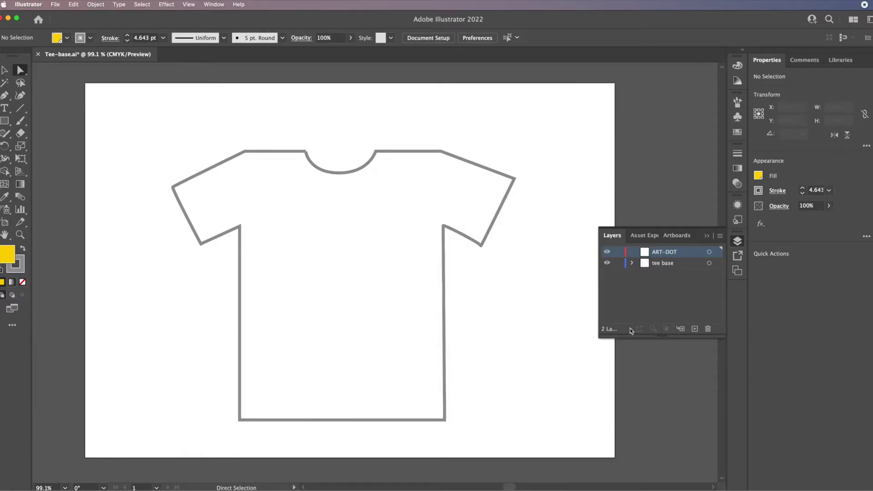
left_click(56, 5)
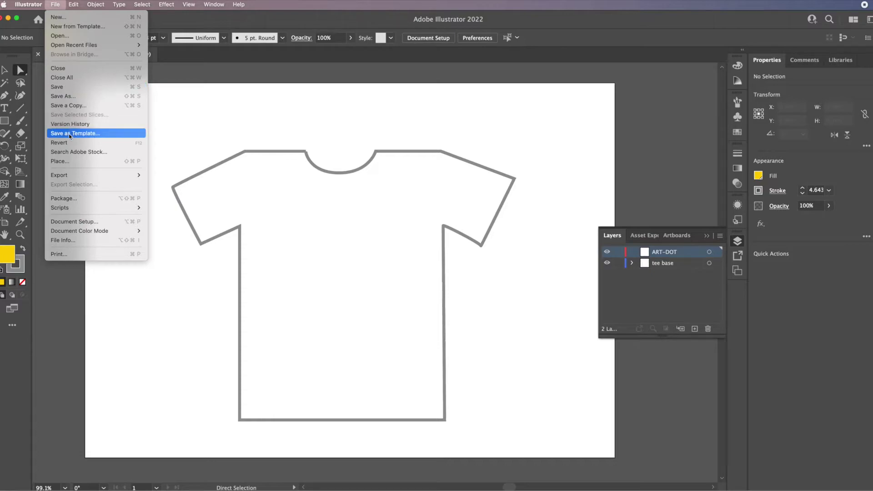
Place CHIP-mountain-DOT.psd linked across the shirt's chest and nudge it slightly down.
left_click(65, 161)
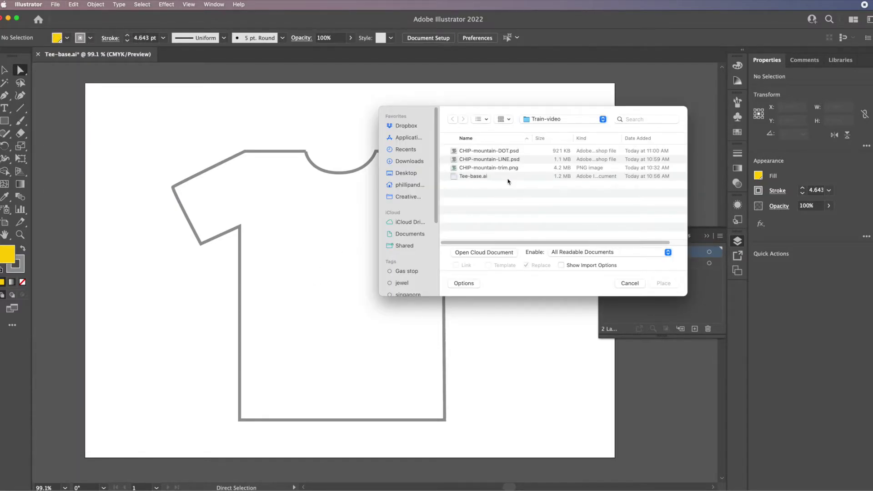
left_click(489, 152)
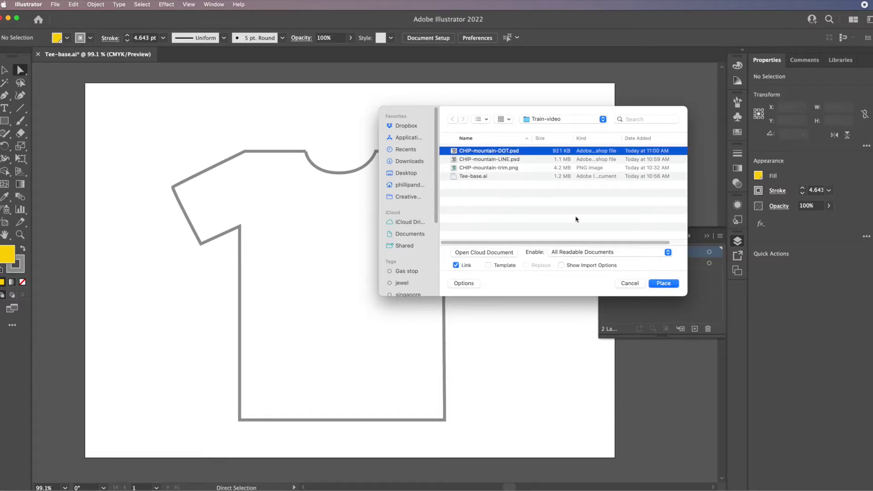
left_click(663, 284)
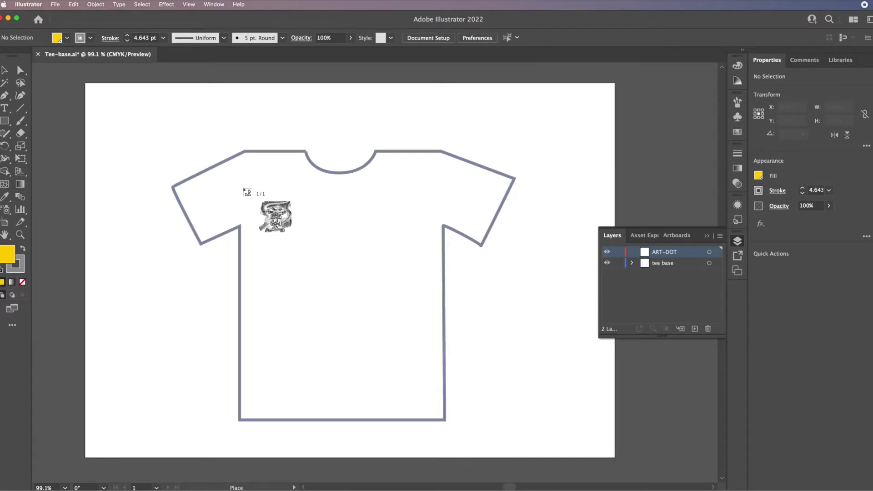
left_click_drag(241, 184, 440, 467)
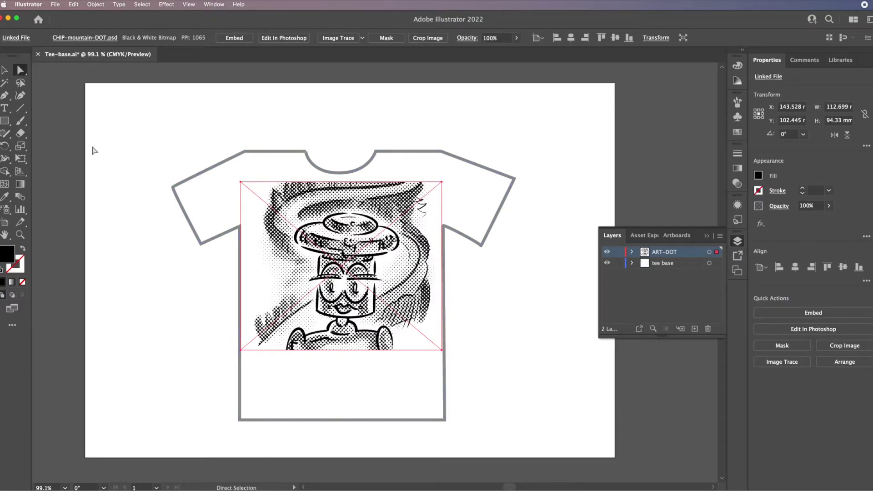
left_click(5, 69)
left_click_drag(353, 255, 352, 281)
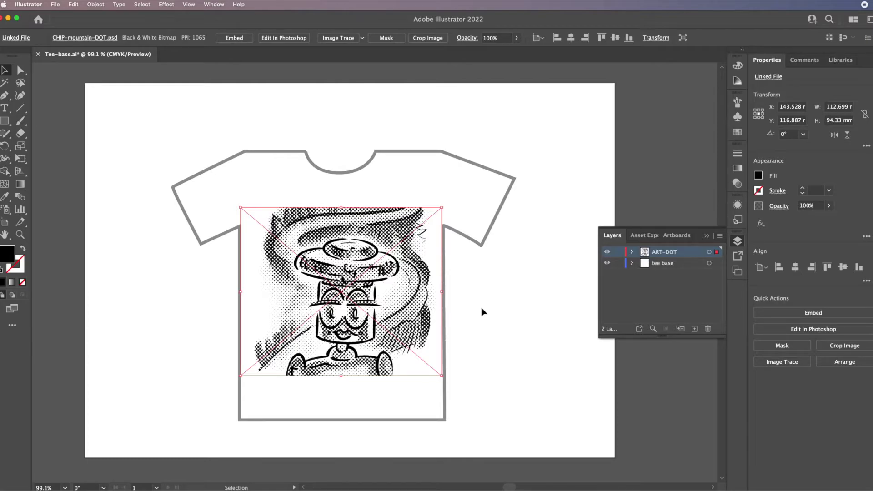
left_click(509, 291)
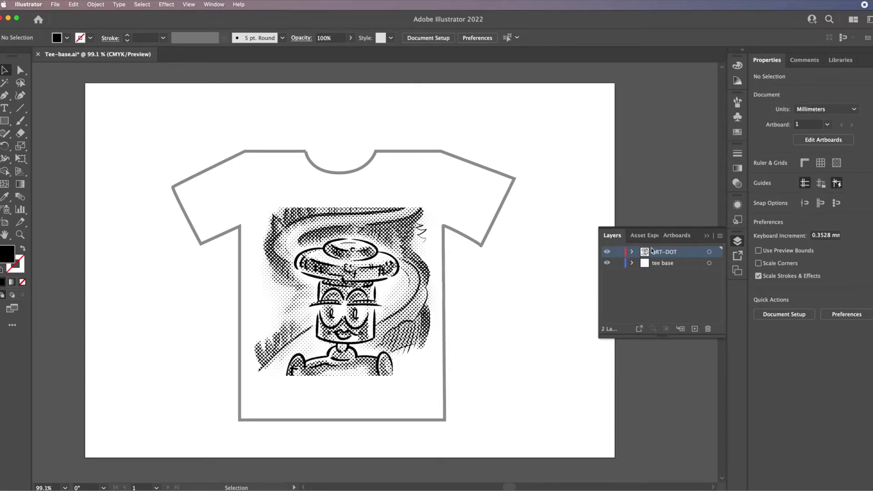
Arrange the Swatches and Layers panels side by side.
left_click(737, 133)
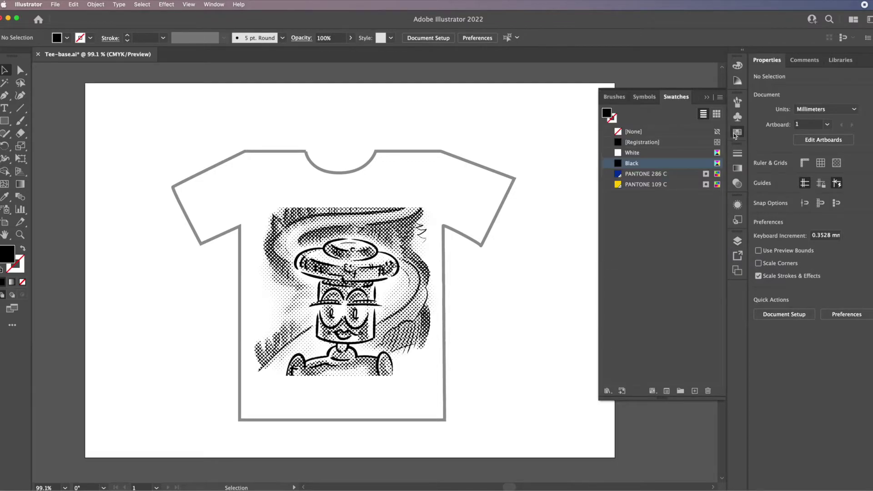
left_click(738, 241)
left_click_drag(617, 242, 561, 364)
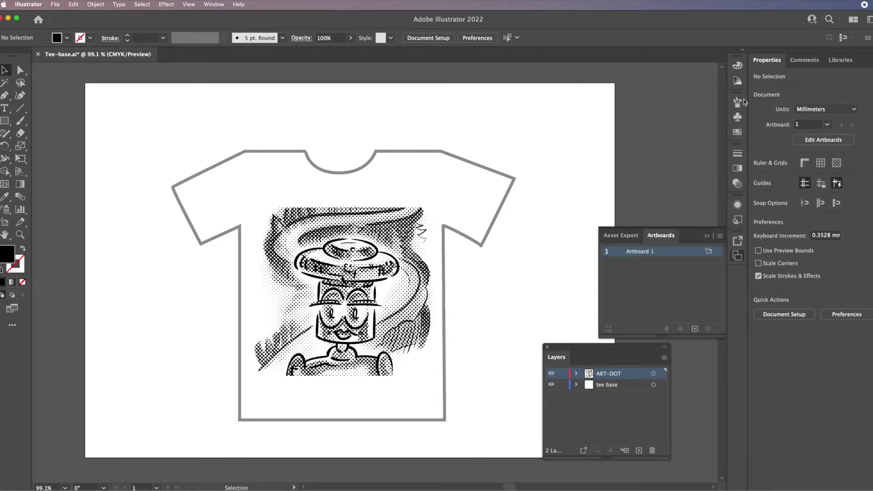
left_click(738, 132)
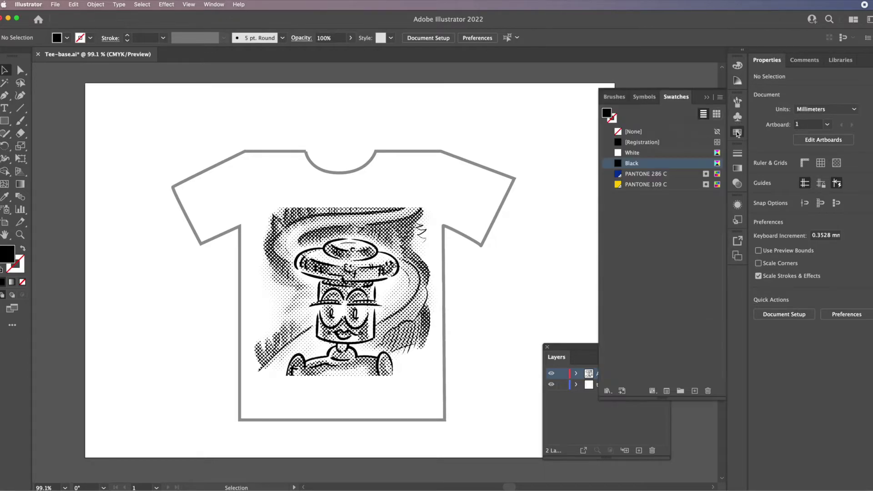
left_click_drag(708, 398, 711, 213)
left_click_drag(586, 350, 648, 222)
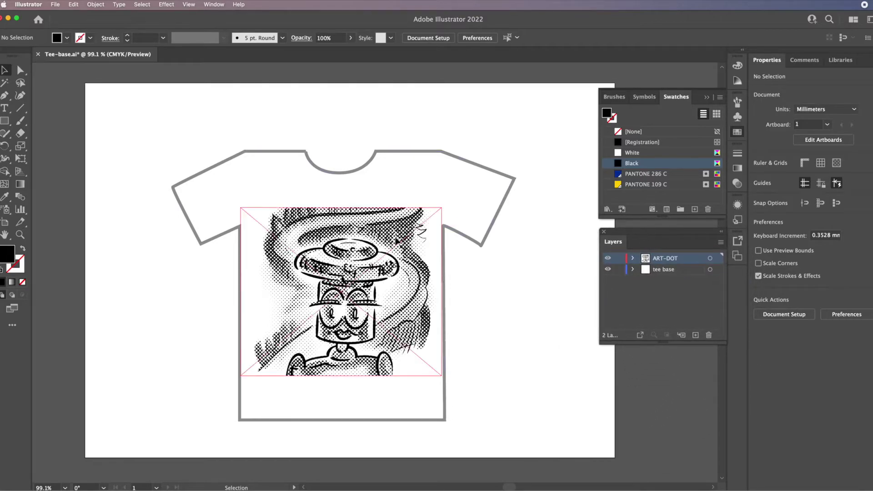
Colour the placed halftone image PANTONE 286 C blue and deselect it.
left_click(641, 175)
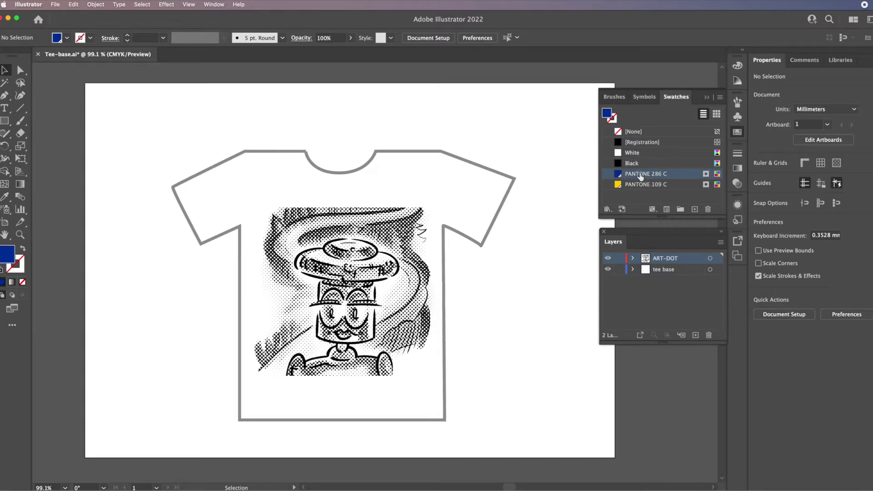
left_click(385, 293)
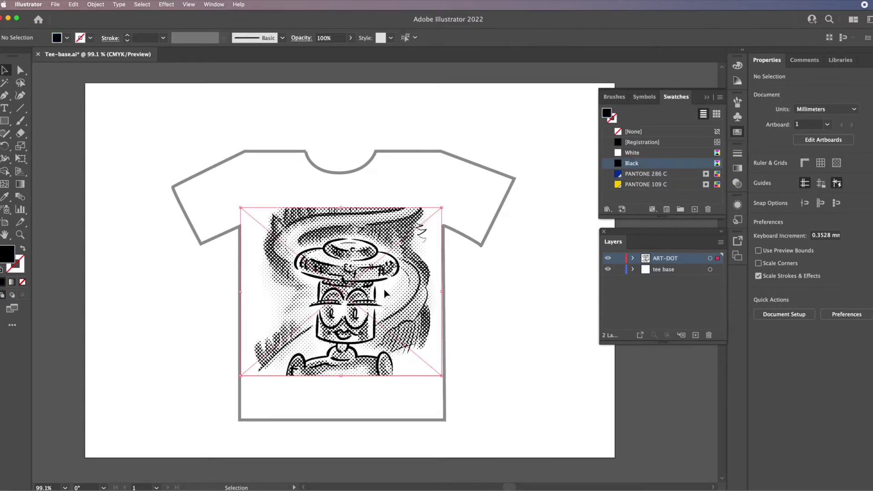
left_click(629, 177)
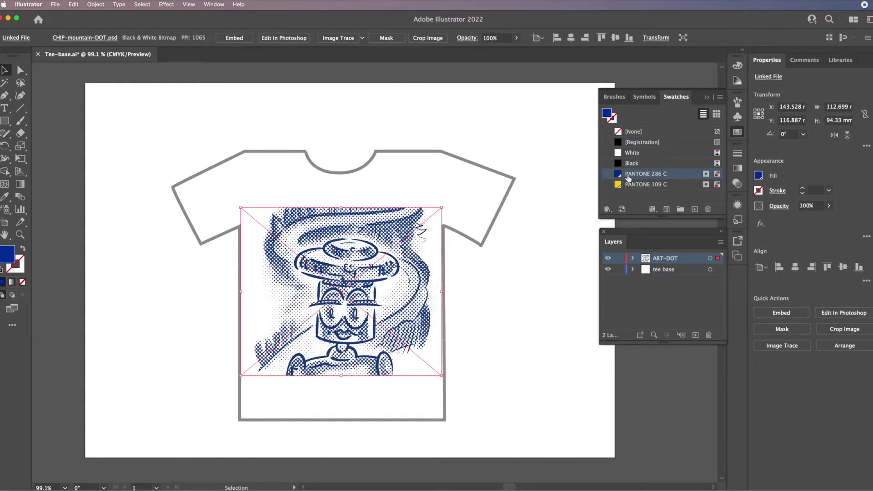
left_click(504, 298)
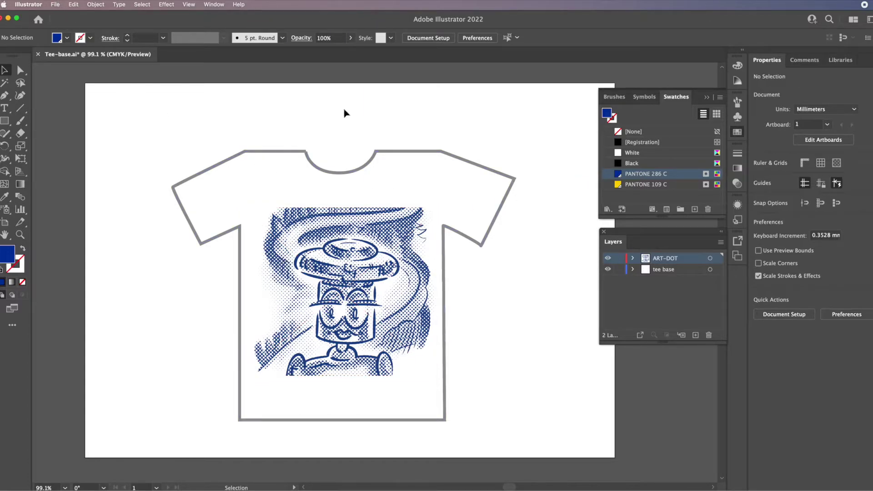
Add a third layer above ART-DOT and name it ART-LINE.
left_click(695, 335)
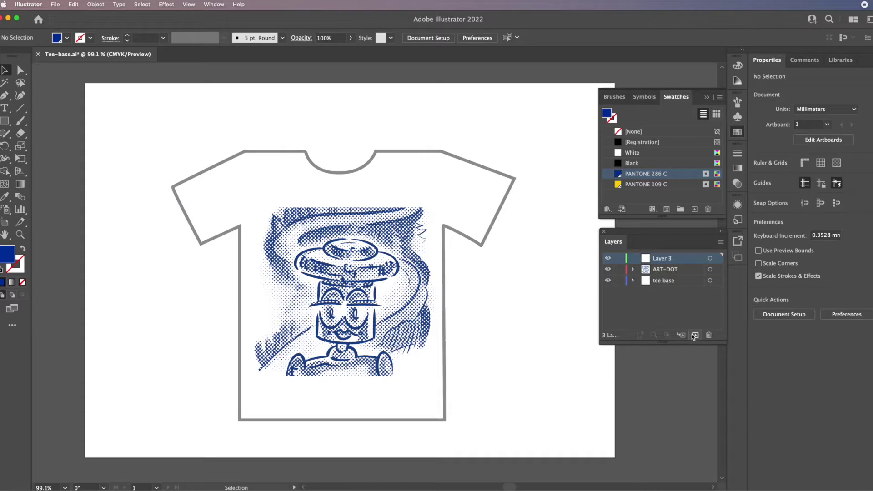
double_click(666, 259)
type("ART-LINE")
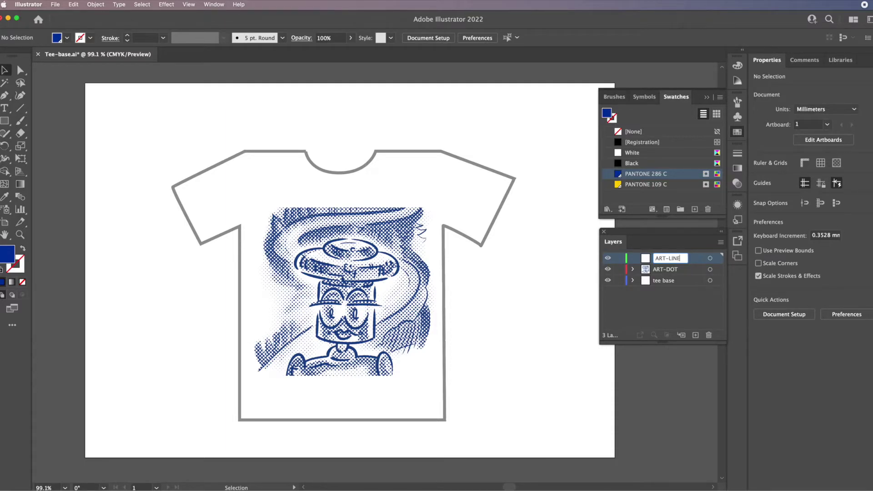
key("Return")
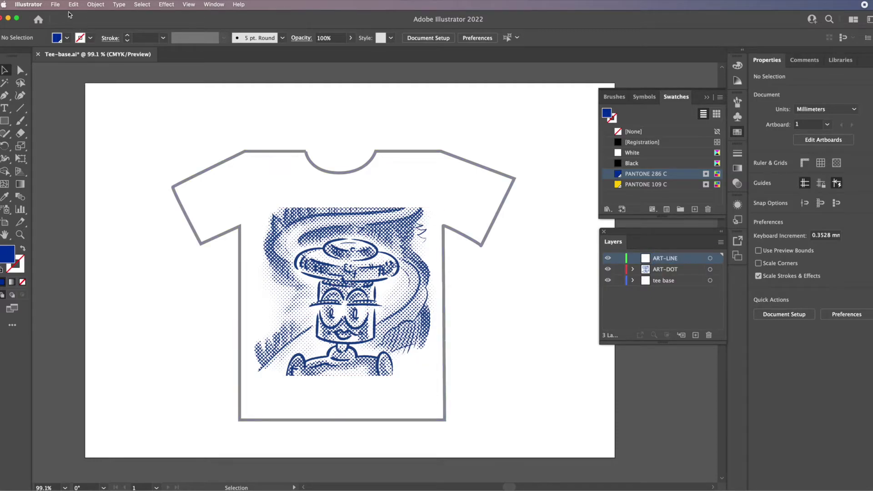
Place CHIP-mountain-LINE.psd as a linked image sized to match the dot art.
left_click(56, 5)
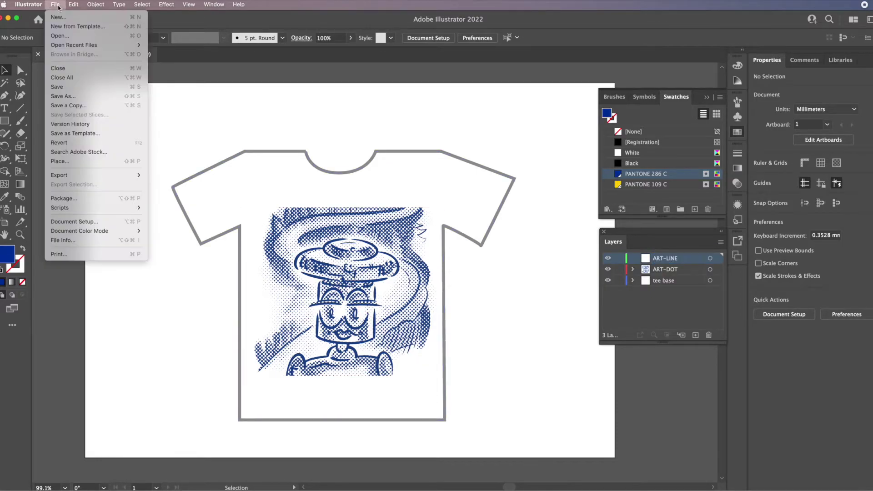
left_click(69, 162)
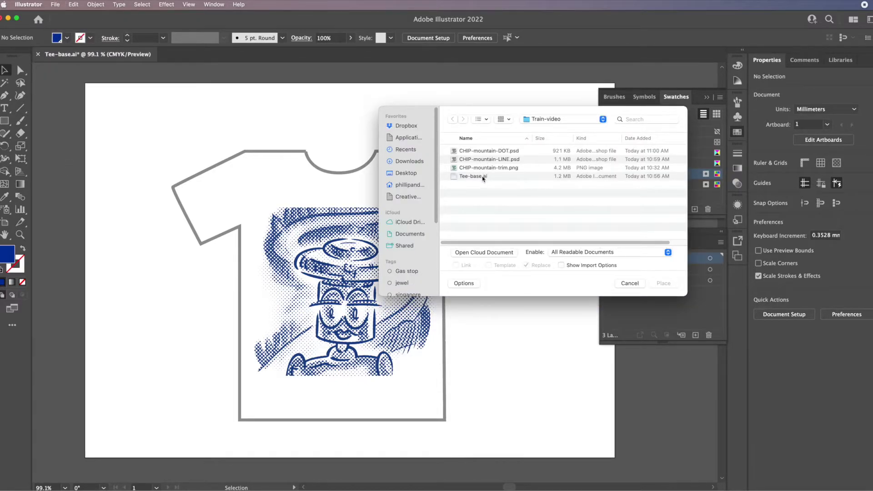
left_click(498, 160)
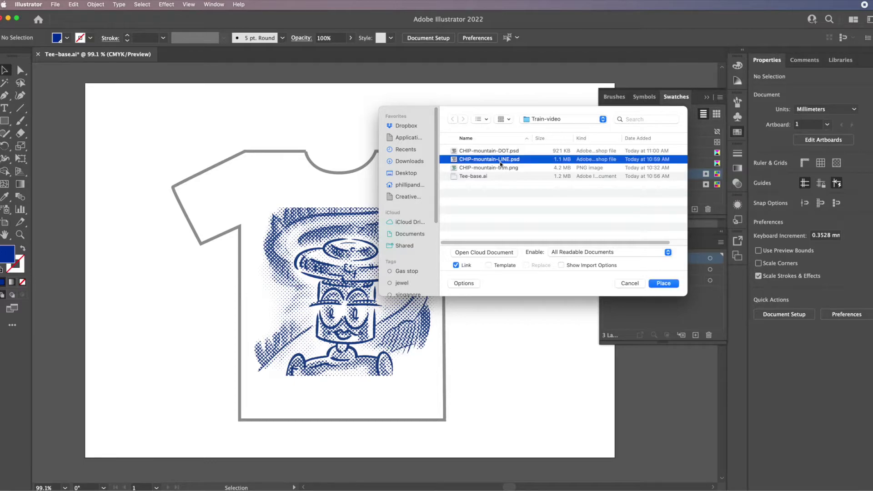
left_click(663, 283)
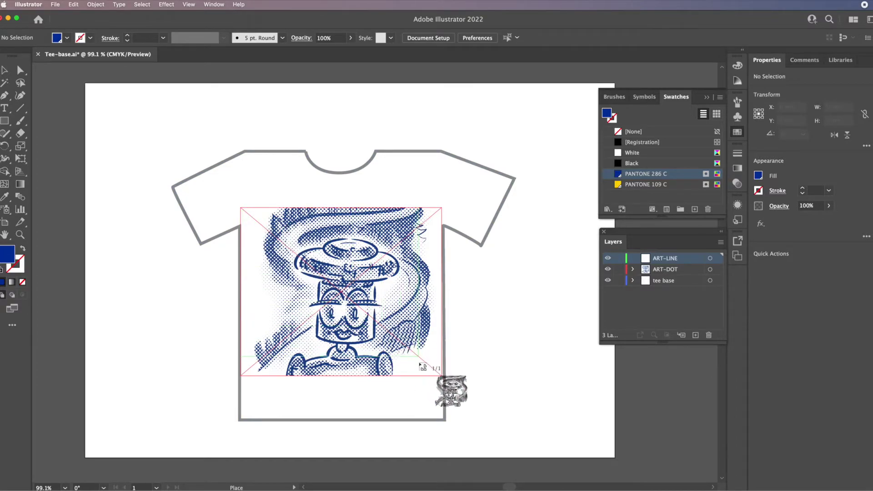
left_click_drag(440, 380, 442, 377)
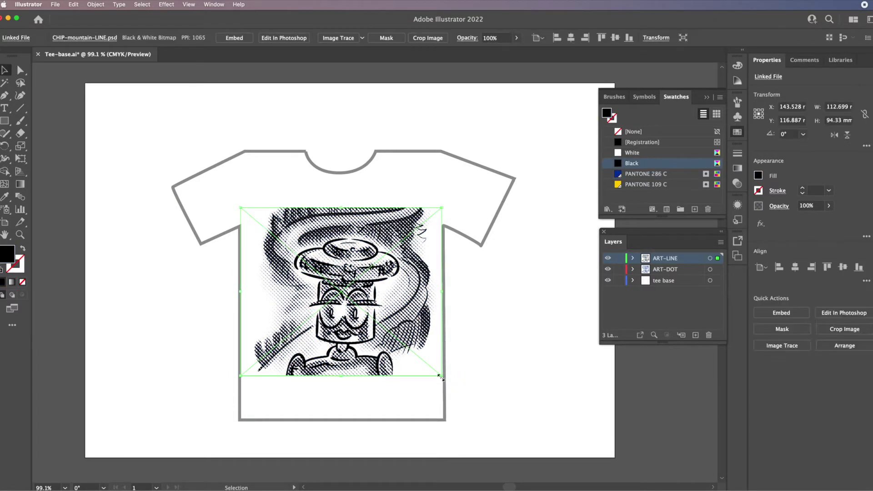
Colour the line art PANTONE 109 C yellow, zoom to 200% and hide selection edges.
left_click(638, 184)
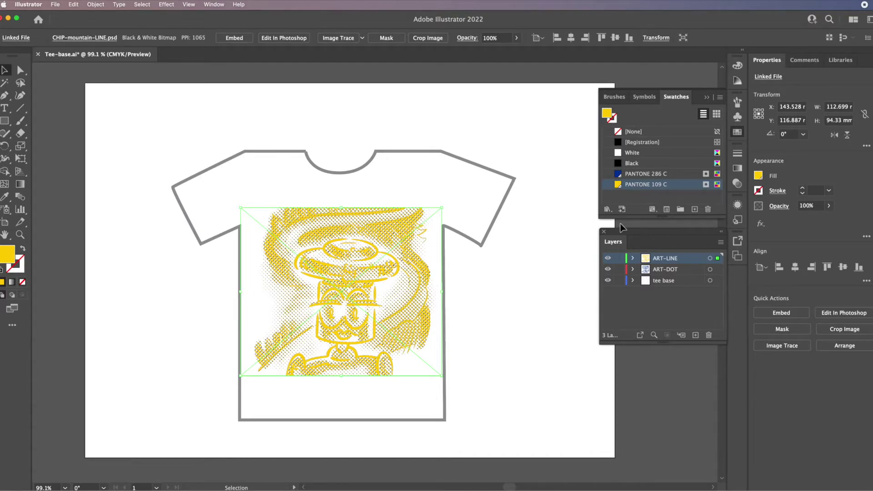
key("super+equal")
key("super+equal")
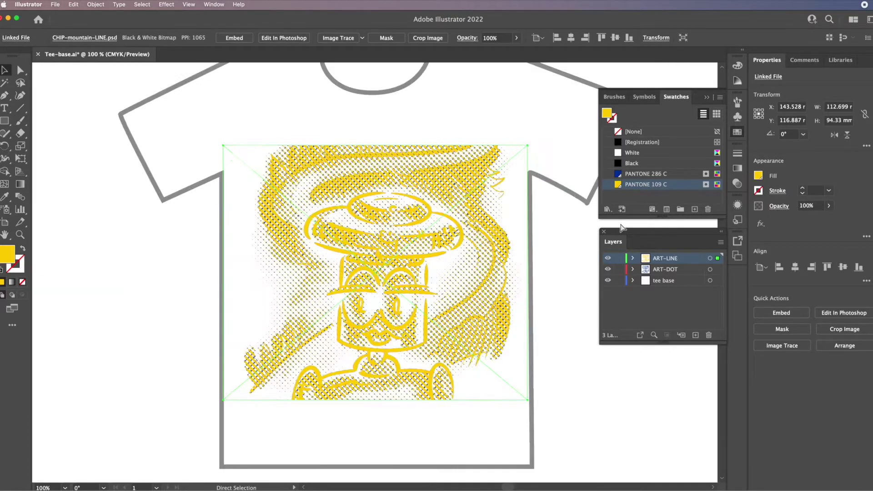
key("super+equal")
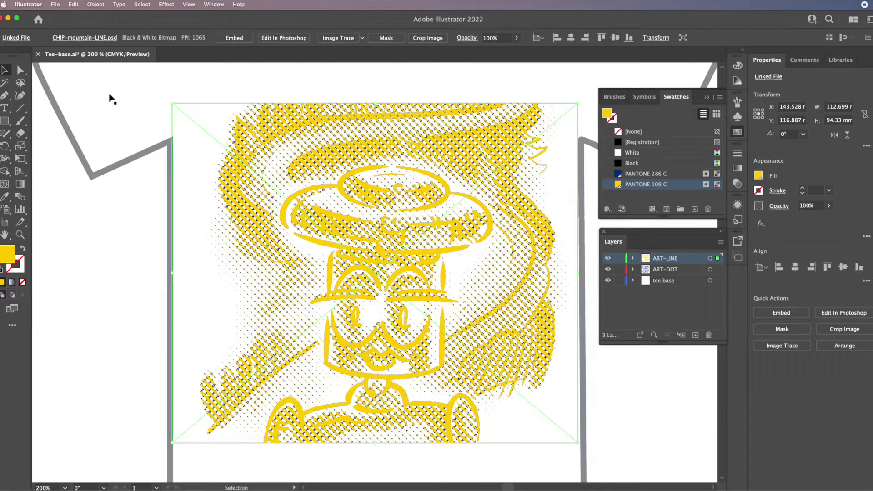
left_click(78, 87)
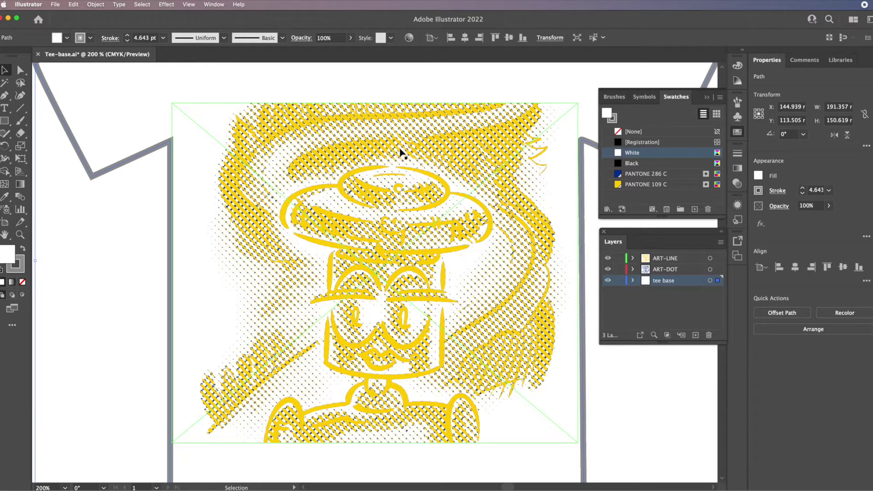
key("super+h")
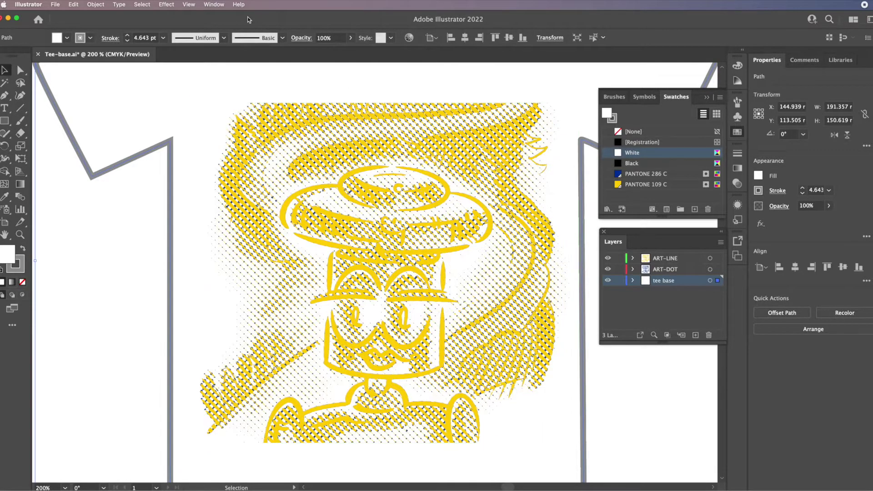
Open Separations Preview with Overprint Preview and Show Used Spot Colors Only enabled.
left_click(214, 5)
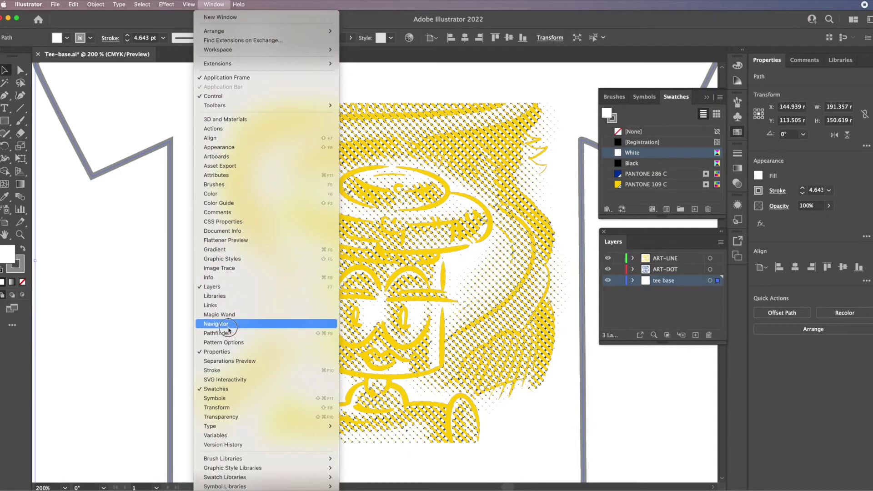
left_click(232, 360)
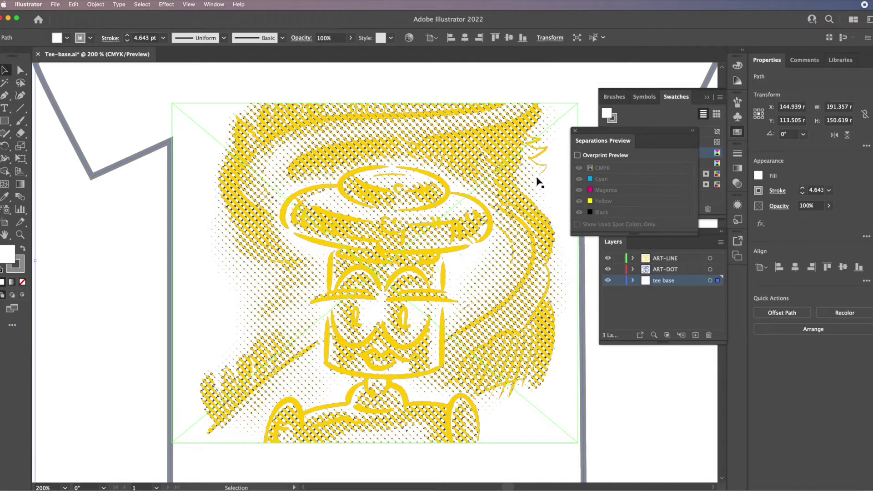
left_click_drag(598, 129, 68, 206)
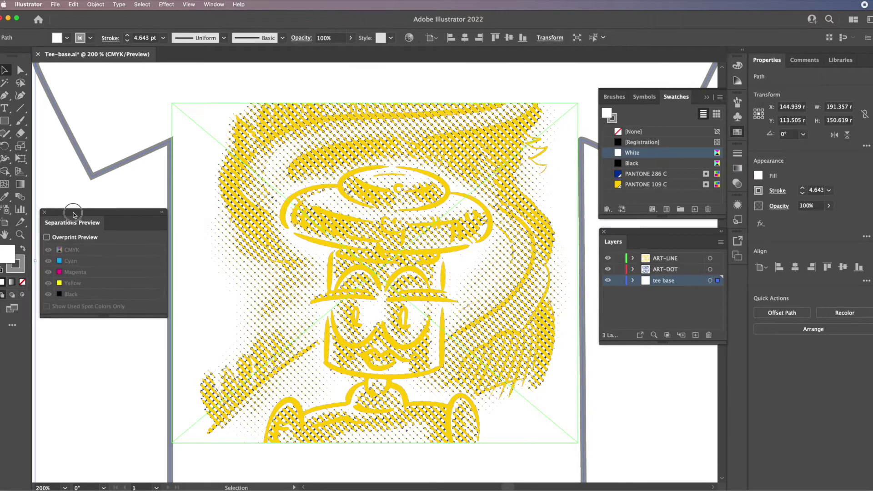
left_click(47, 237)
left_click(114, 306)
left_click_drag(159, 321, 156, 349)
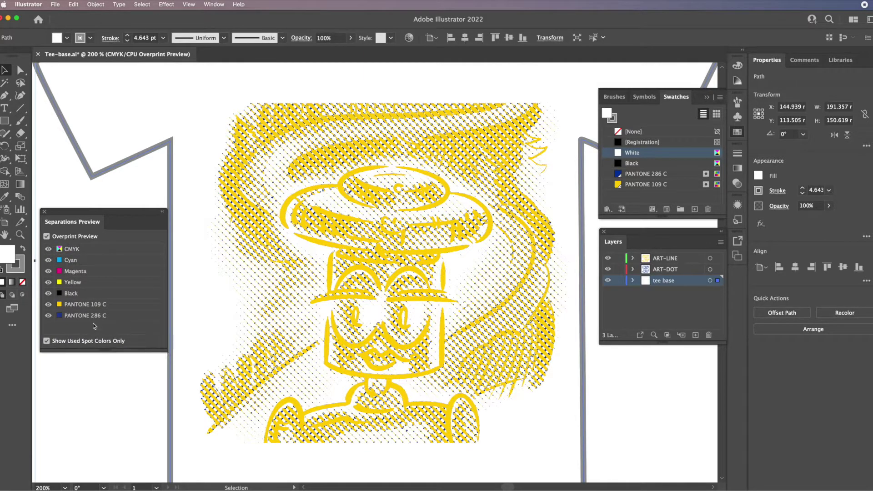
Toggle the CMYK and PANTONE 286 C inks to check yellow alone, then drag ART-DOT onto ART-LINE.
left_click(49, 249)
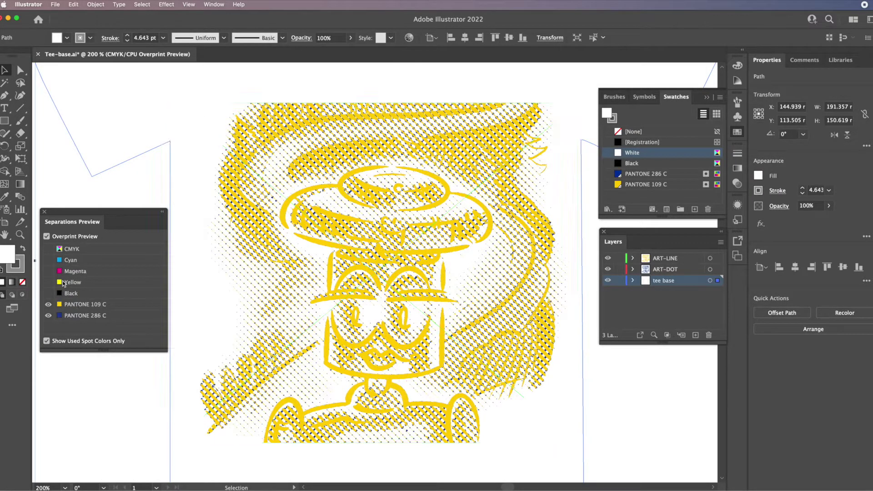
left_click(49, 315)
left_click(48, 315)
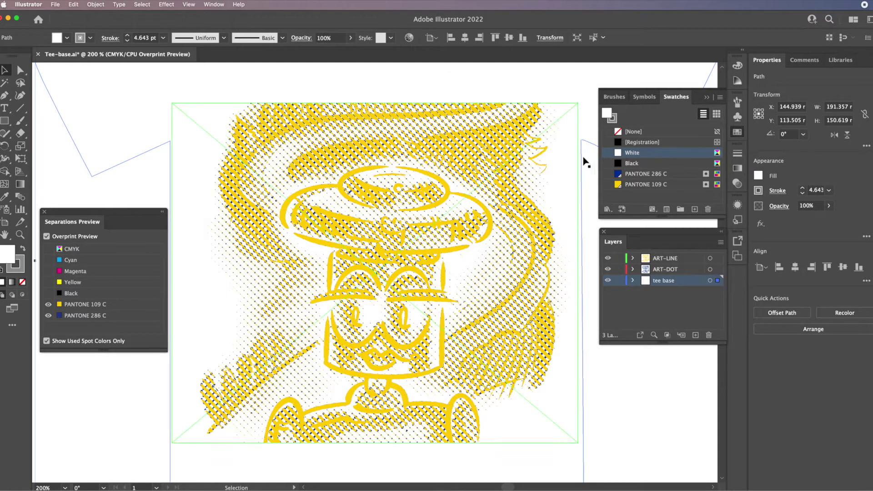
left_click(48, 249)
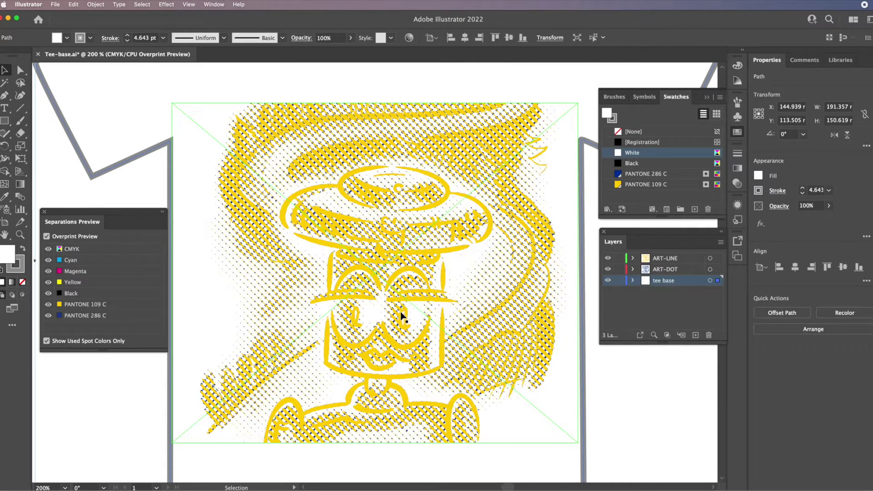
left_click(666, 272)
left_click_drag(665, 272, 675, 244)
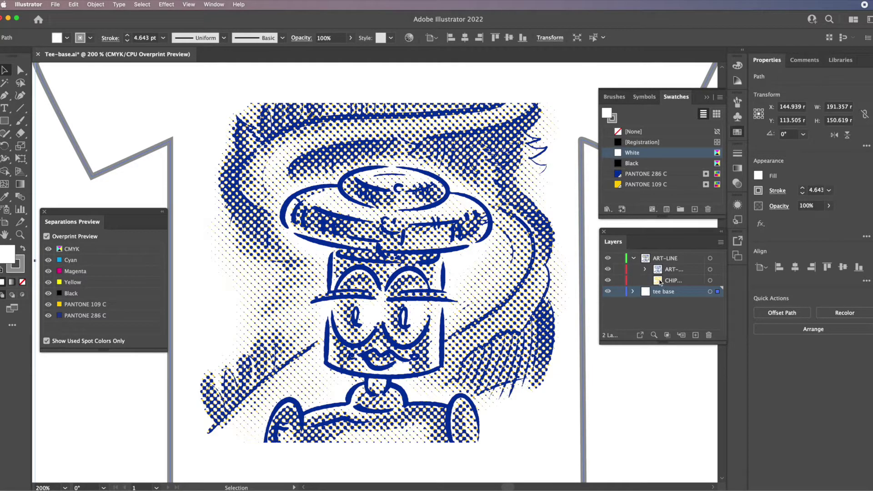
Make ART-DOT a top-level layer above ART-LINE and offset the blue dots slightly down-right.
left_click_drag(659, 274, 667, 284)
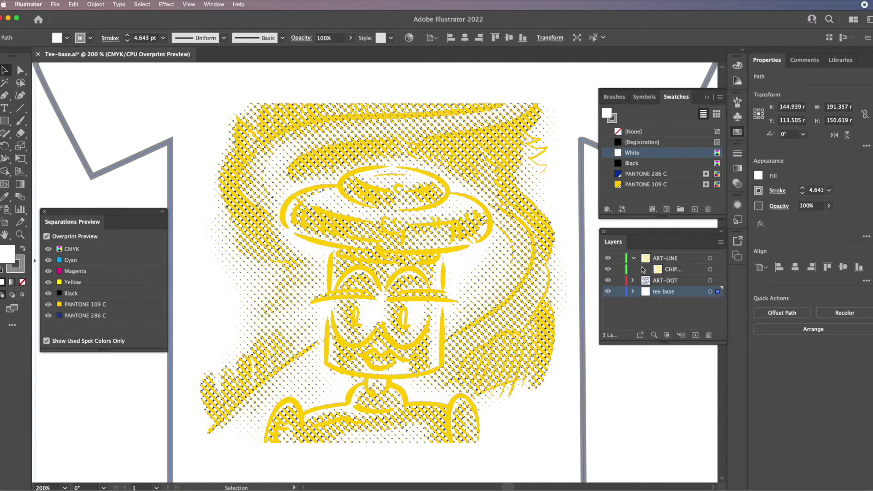
left_click(633, 259)
left_click(646, 271)
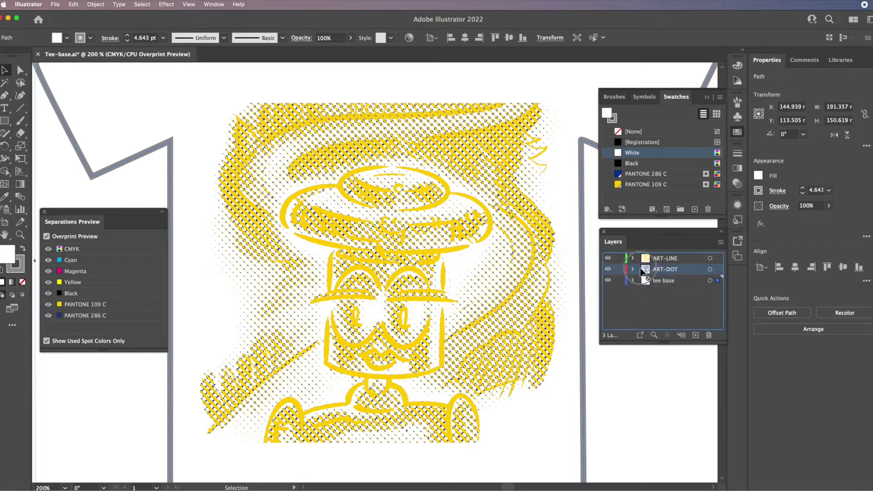
left_click_drag(655, 258, 641, 272)
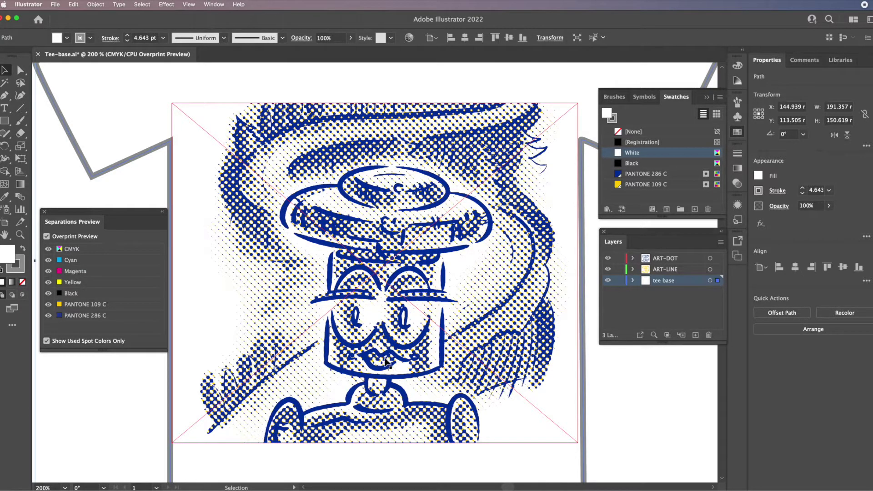
left_click_drag(373, 352, 382, 362)
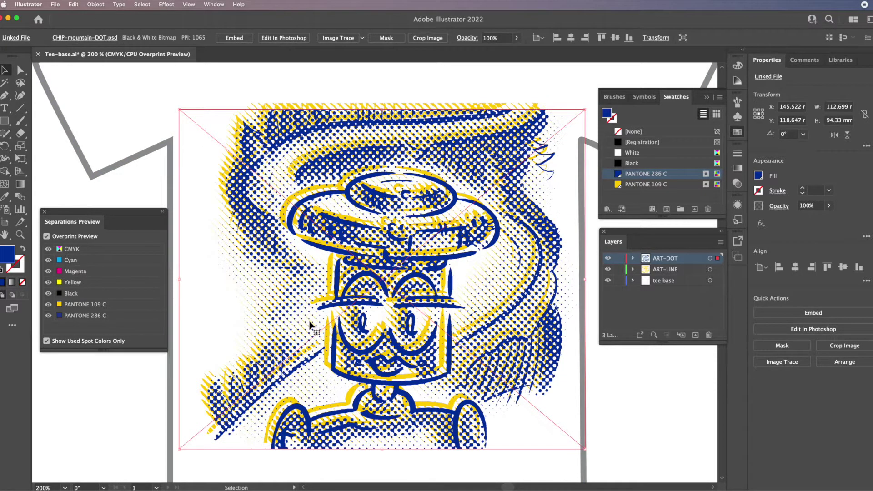
left_click(639, 397)
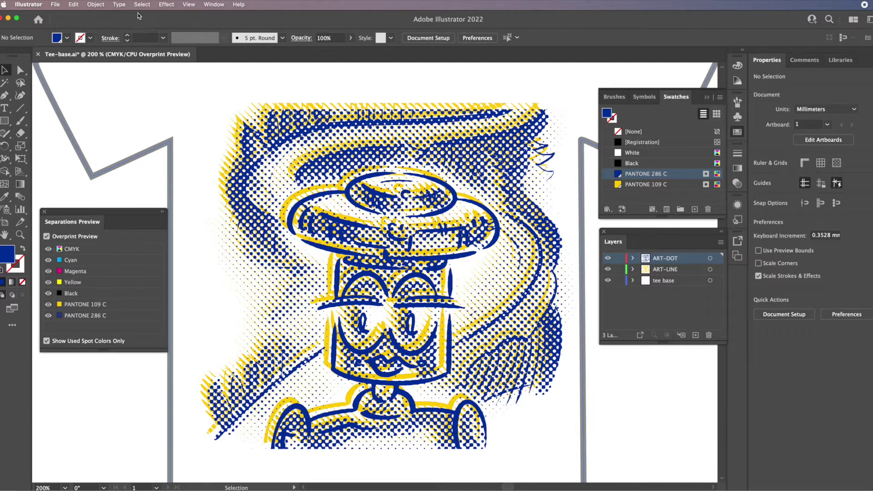
left_click(188, 6)
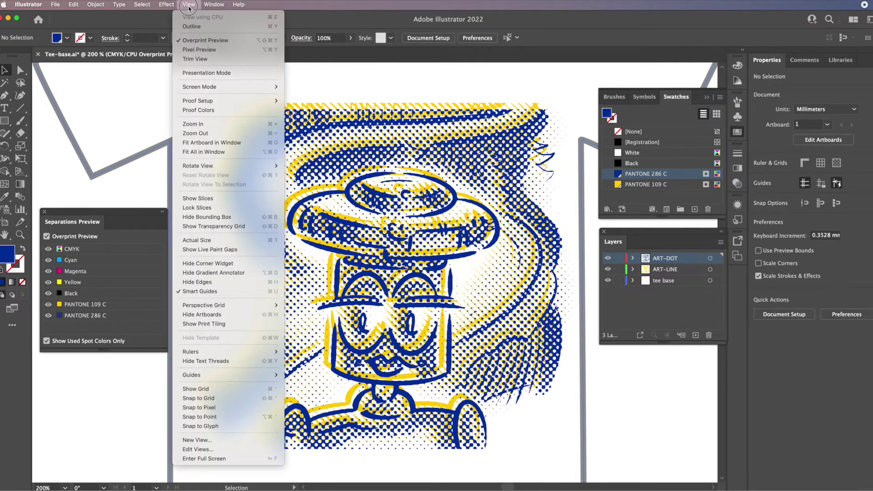
left_click(200, 28)
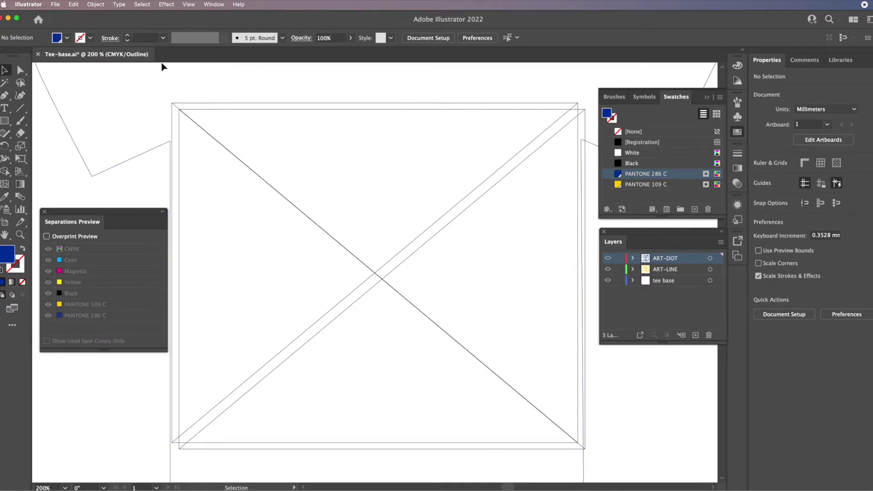
left_click(186, 5)
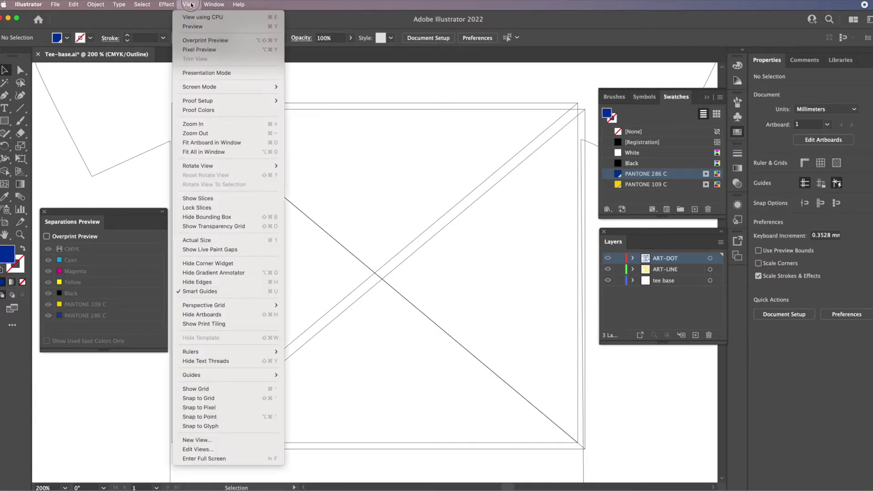
left_click(203, 40)
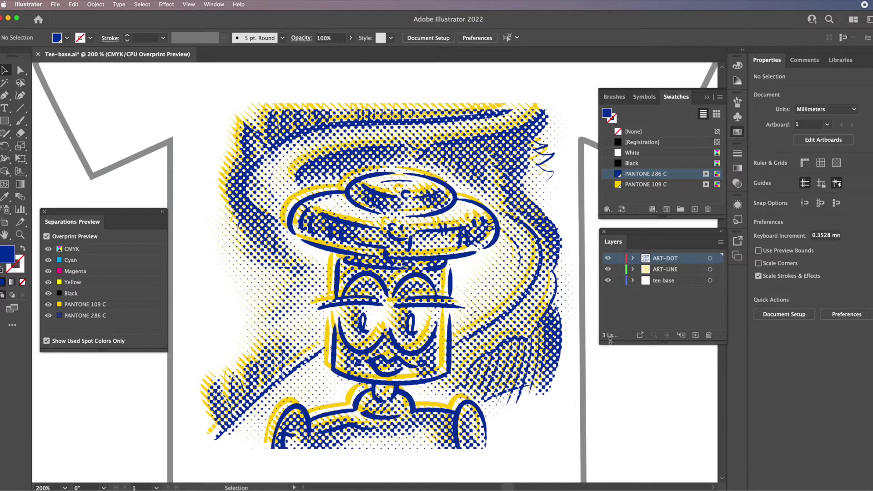
Open the Attributes panel, move it aside, and turn on Overprint Fill.
left_click(220, 6)
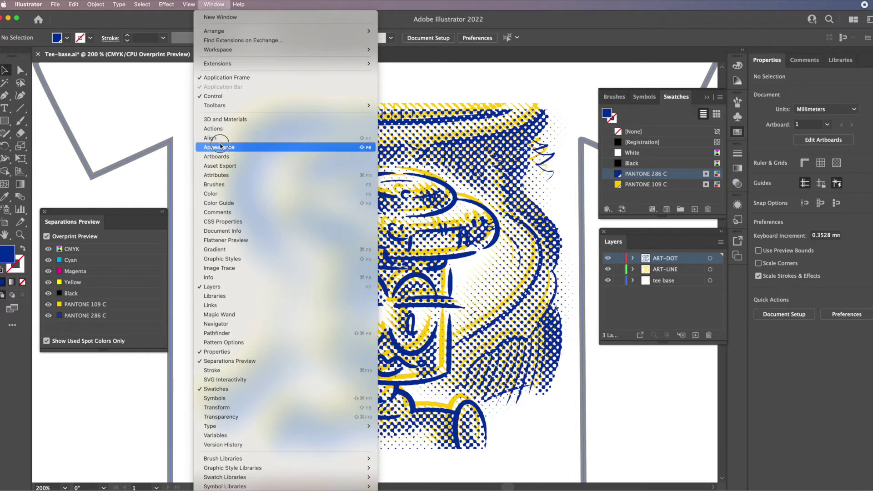
left_click(221, 175)
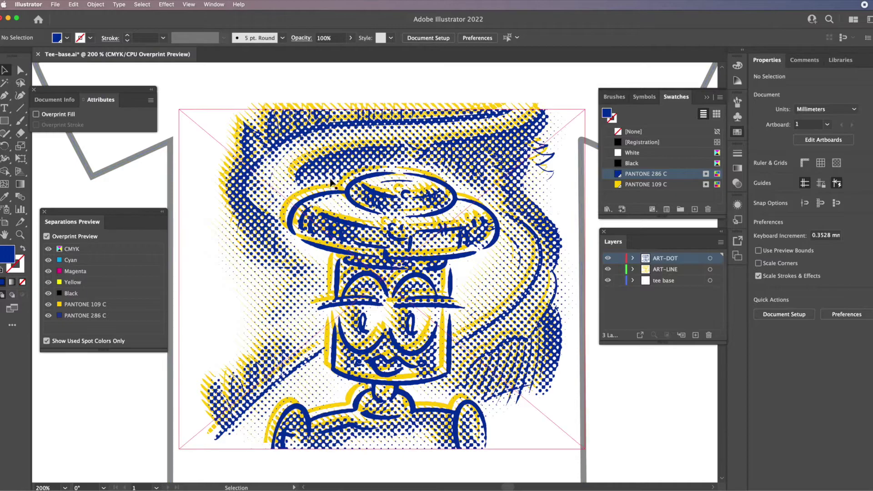
left_click_drag(91, 93, 132, 83)
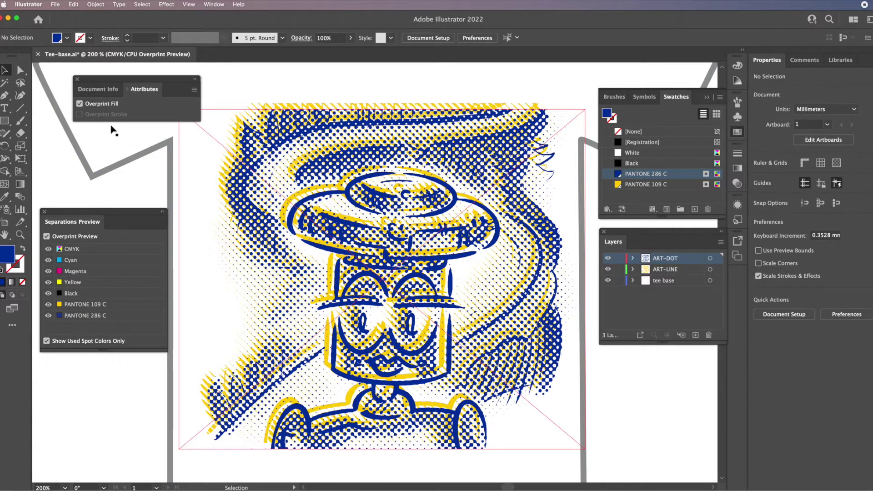
left_click(81, 105)
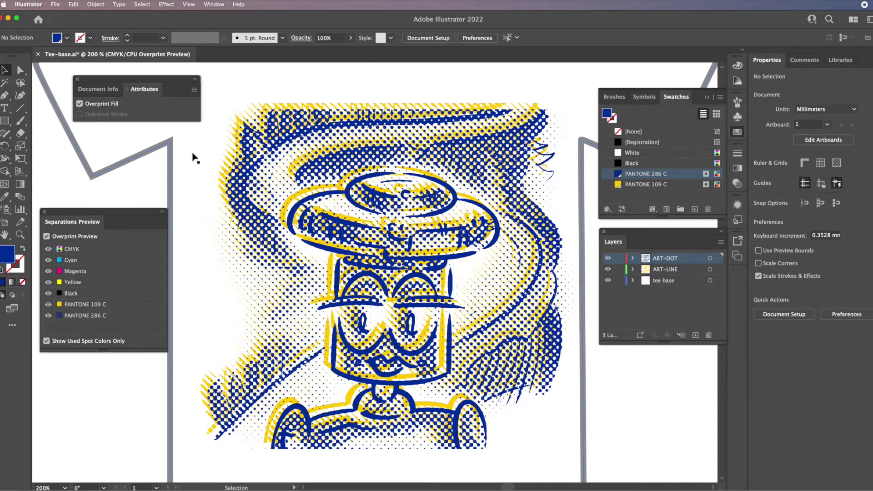
Confirm Overprint Preview in the View menu and select the ART-LINE layer.
left_click(188, 5)
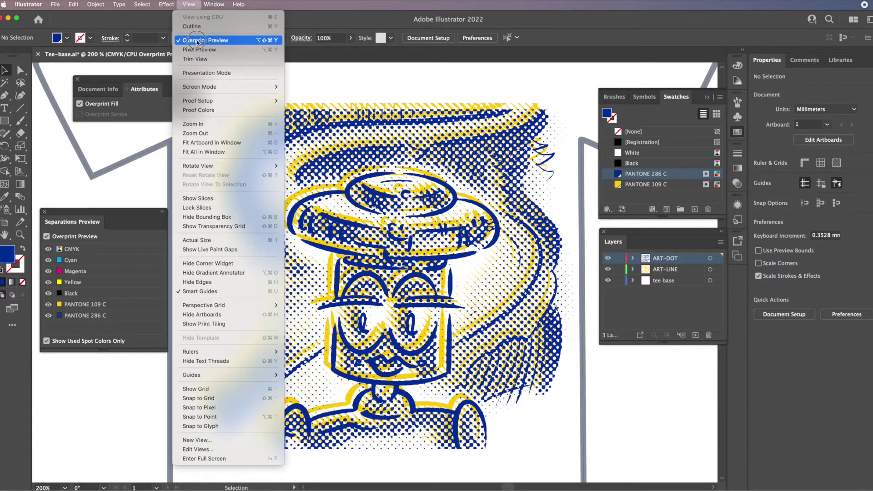
left_click(119, 181)
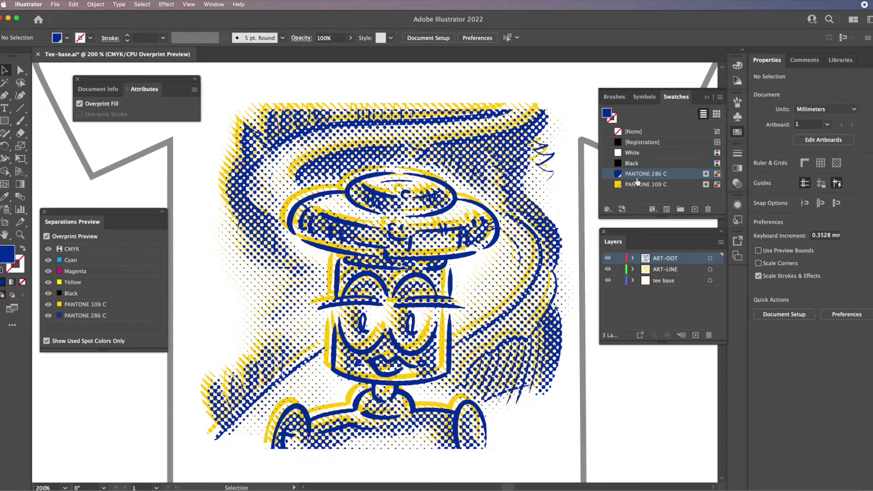
left_click(661, 272)
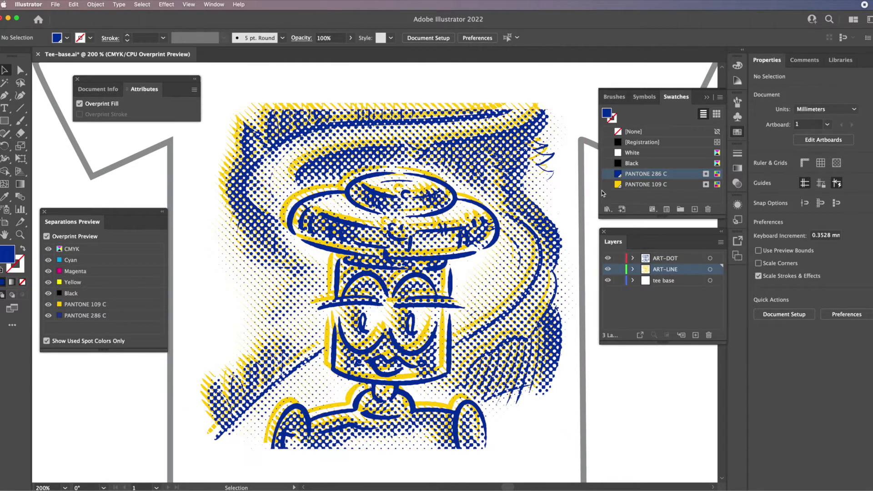
Lock the ART-DOT layer and move the ART-LINE layer above it.
left_click(619, 258)
left_click(281, 117)
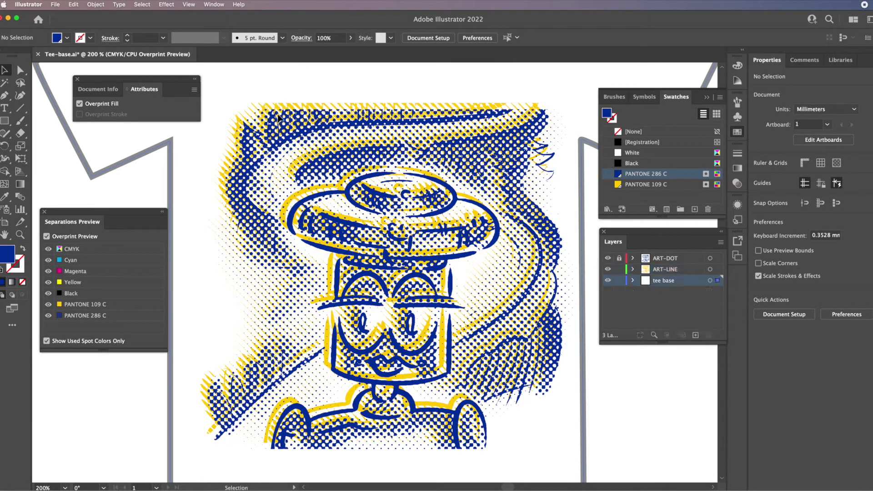
left_click(666, 272)
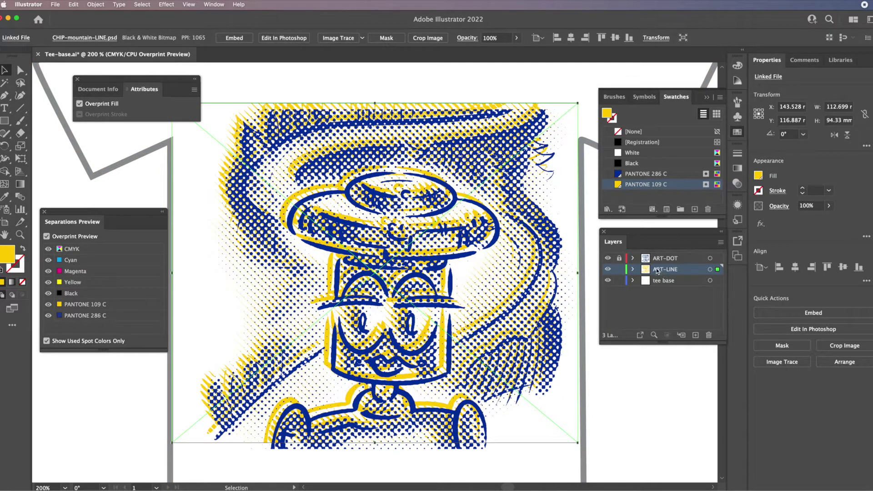
left_click_drag(648, 272, 648, 246)
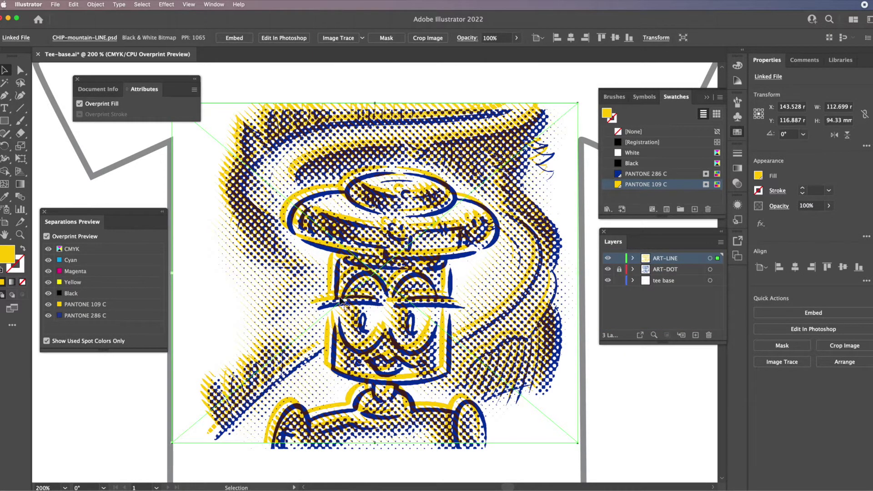
Set the yellow line art to Overprint Fill, deselect it, and save the file.
left_click(79, 105)
left_click(79, 104)
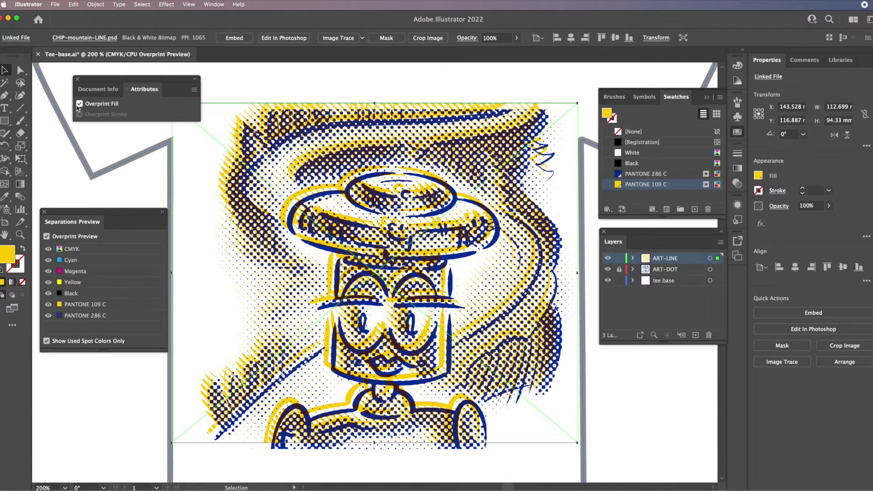
left_click(657, 391)
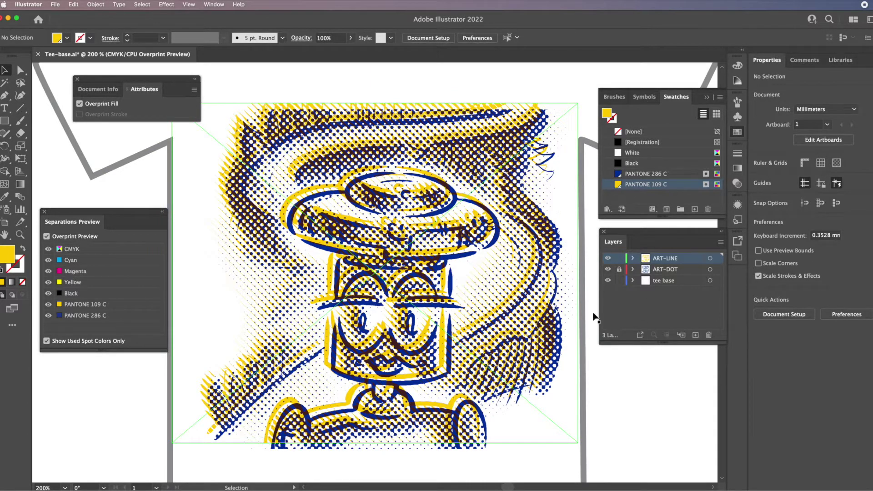
left_click(55, 4)
left_click(62, 90)
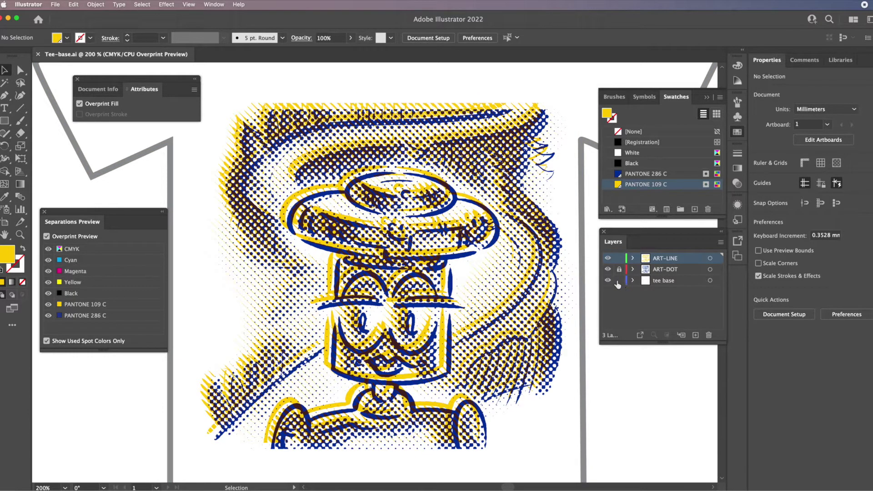
Rename the bottom layer to 'tee base NO PRINT'.
double_click(668, 281)
left_click(679, 280)
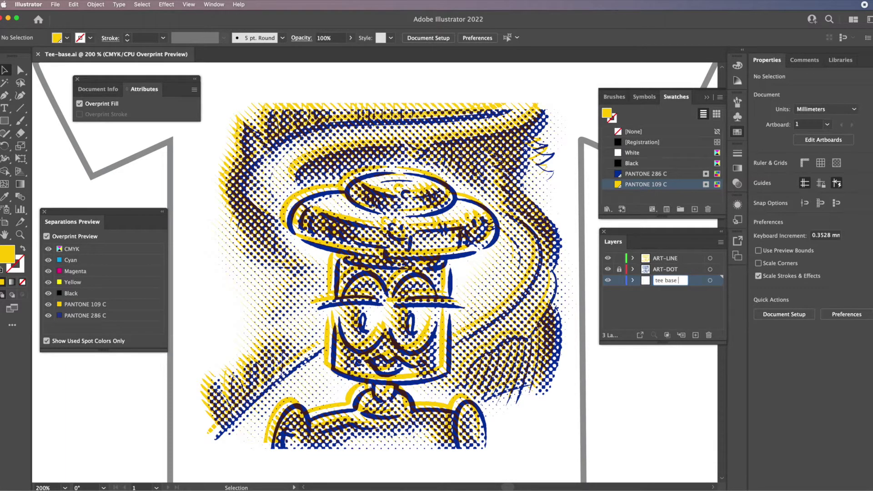
type("NO PRINT")
key("Return")
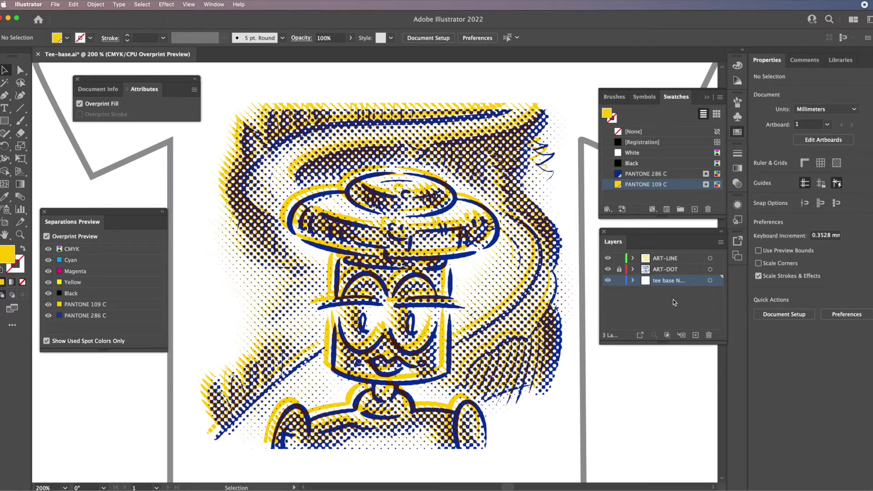
Review the tee base NO PRINT Layer Options and cancel without changes.
double_click(645, 284)
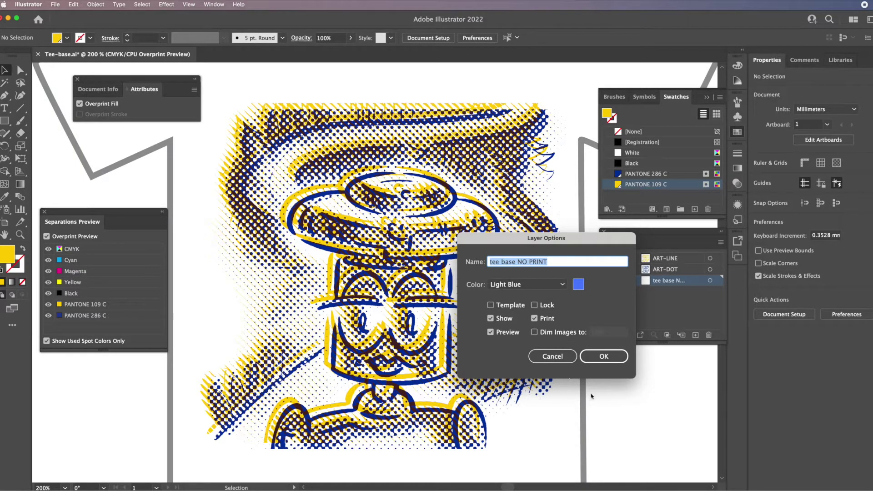
left_click(553, 357)
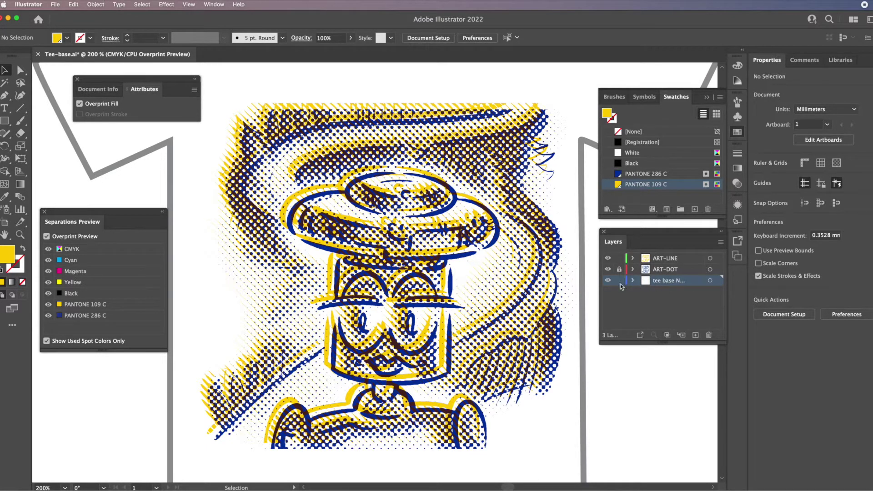
double_click(649, 282)
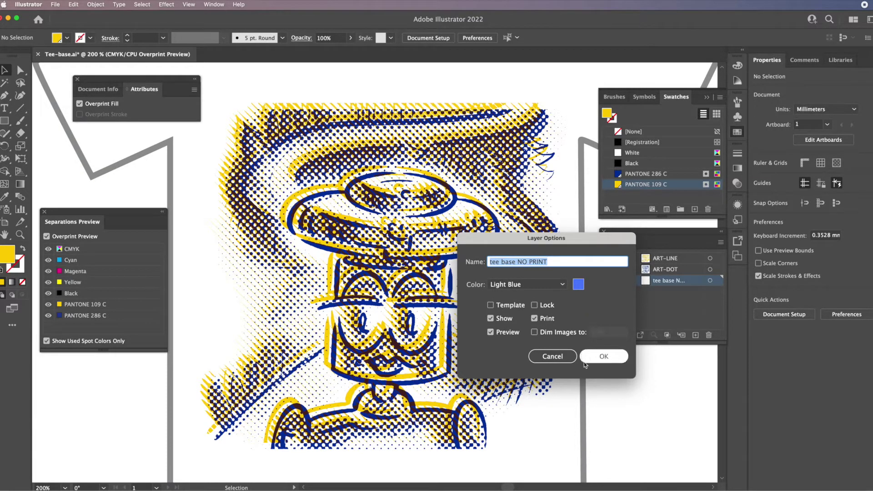
left_click(559, 357)
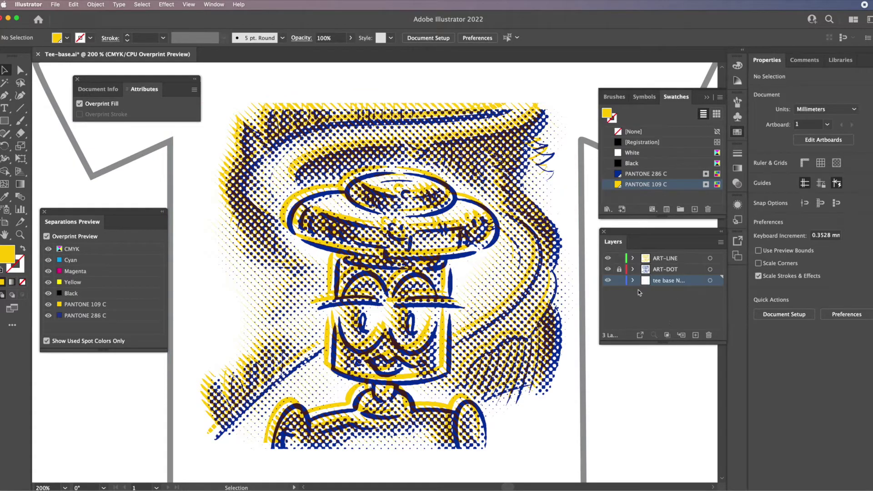
left_click(54, 5)
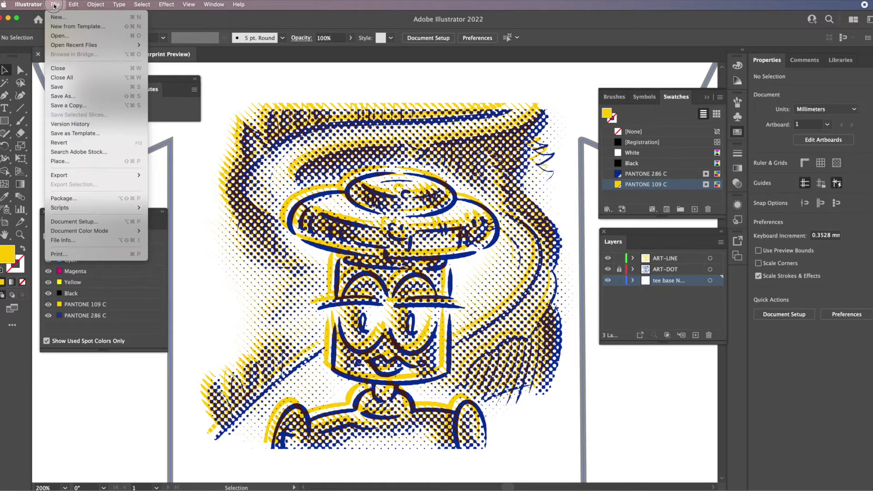
Save a copy of the artwork as Tee-base.pdf in Adobe PDF format.
left_click(73, 98)
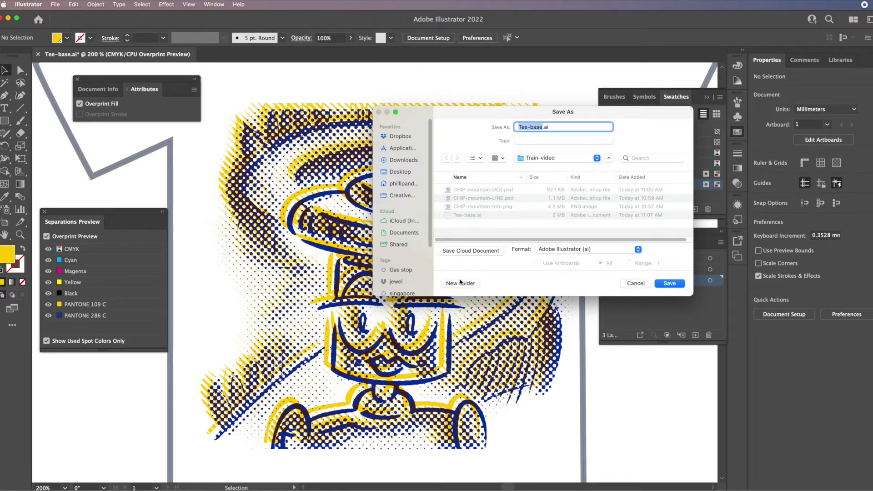
left_click(605, 252)
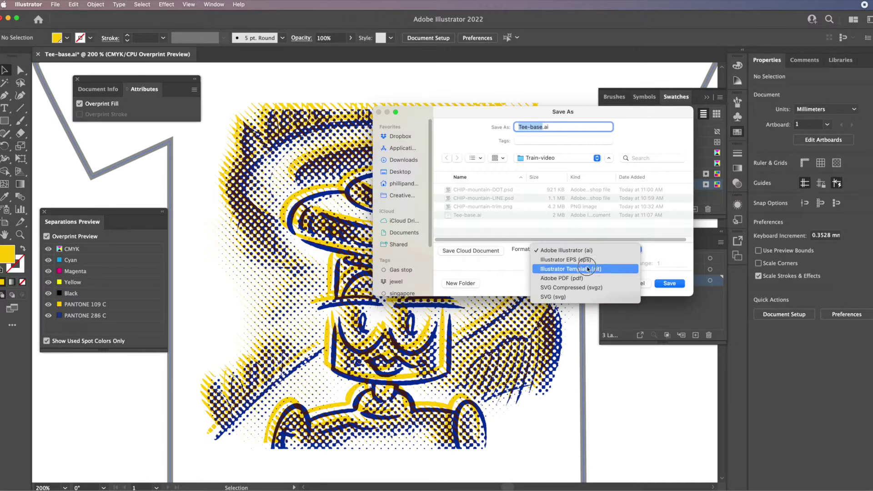
left_click(581, 274)
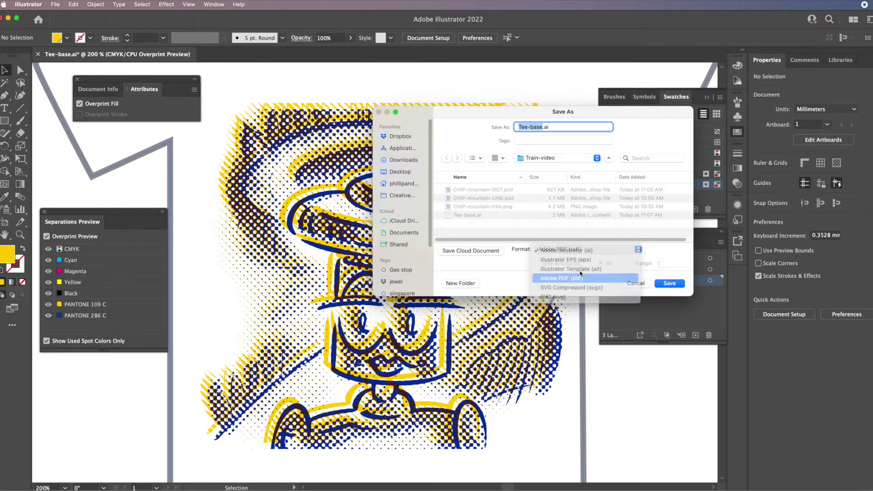
left_click(669, 284)
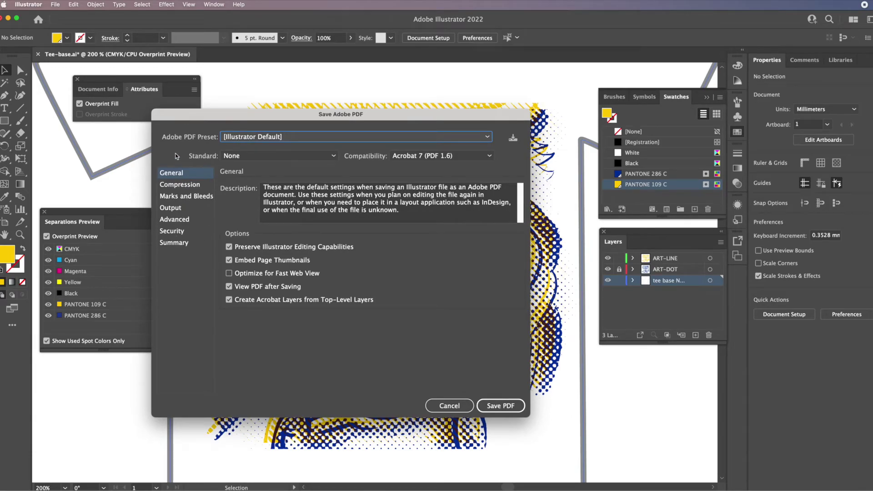
Set compatibility to Acrobat 6 (PDF 1.5) and enable Create Acrobat Layers from Top-Level Layers.
left_click(333, 156)
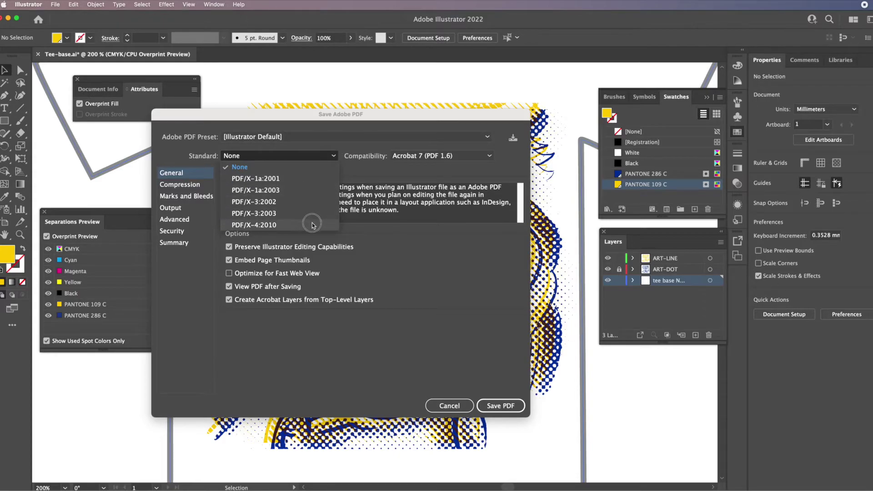
left_click(489, 156)
left_click(488, 156)
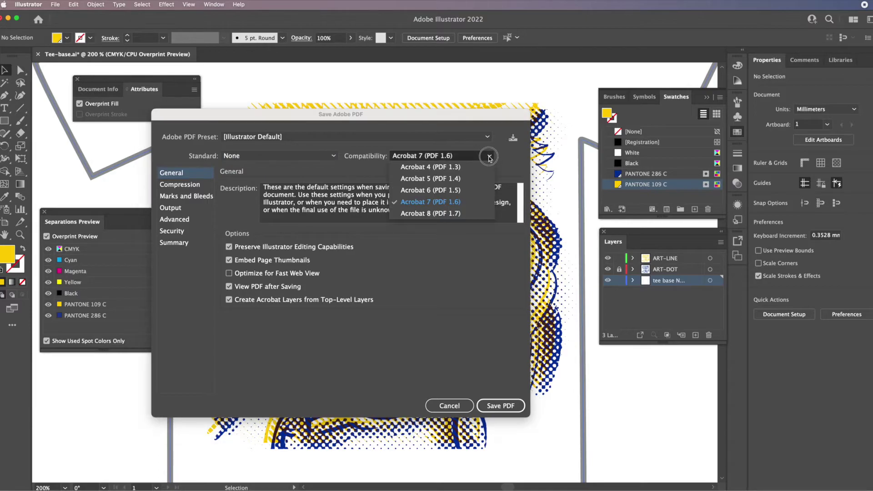
left_click(433, 191)
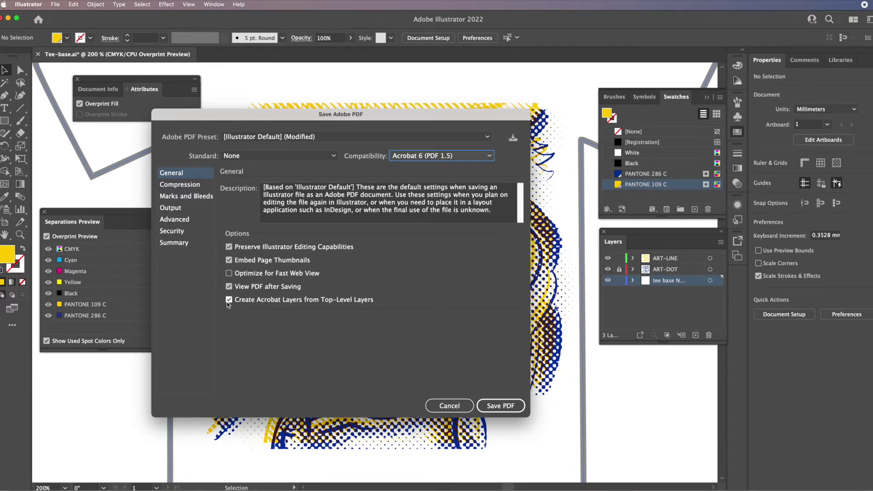
left_click(490, 156)
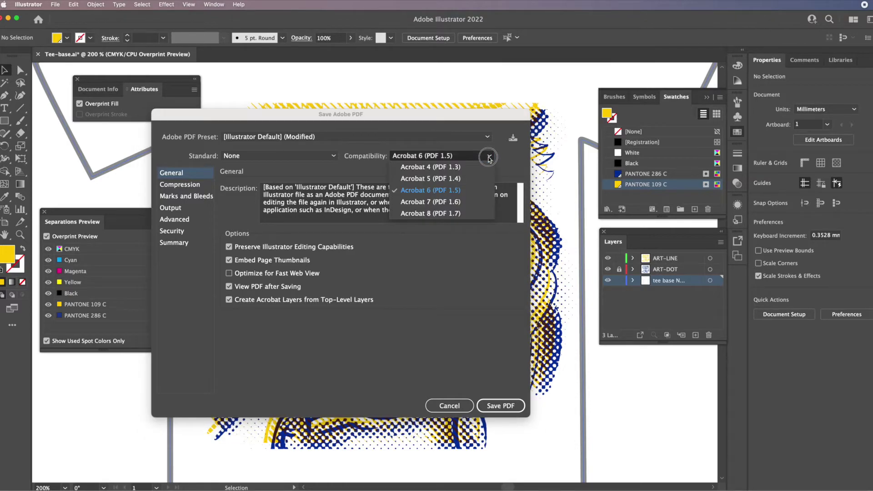
left_click(466, 175)
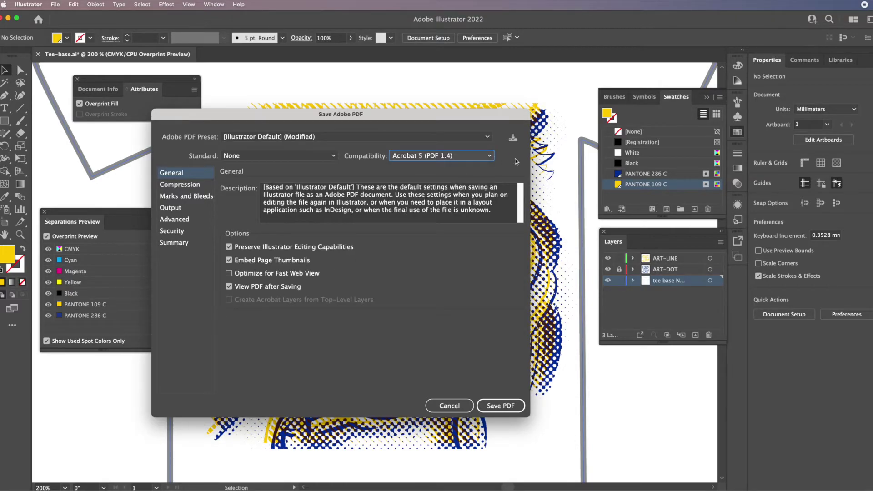
left_click(488, 157)
left_click(472, 192)
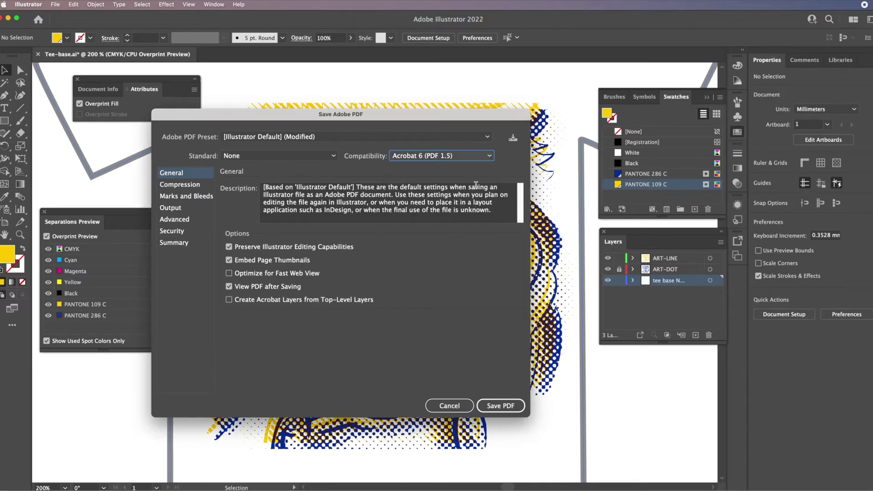
left_click(229, 300)
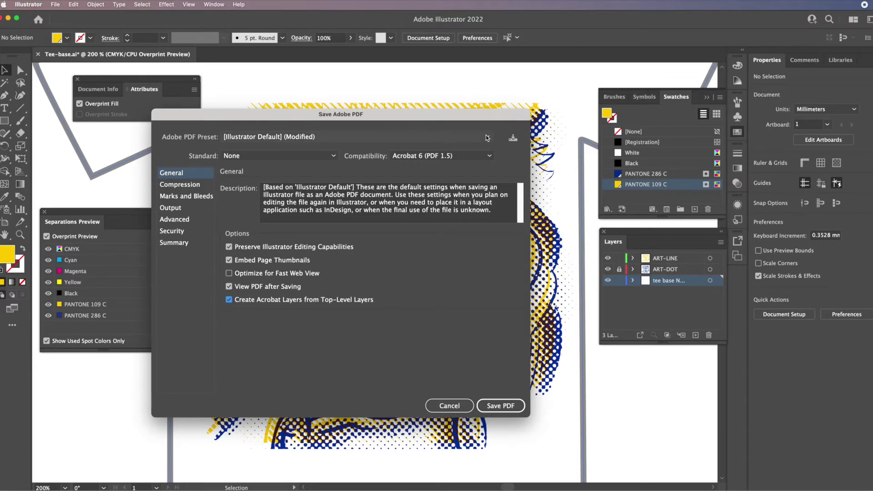
left_click(487, 138)
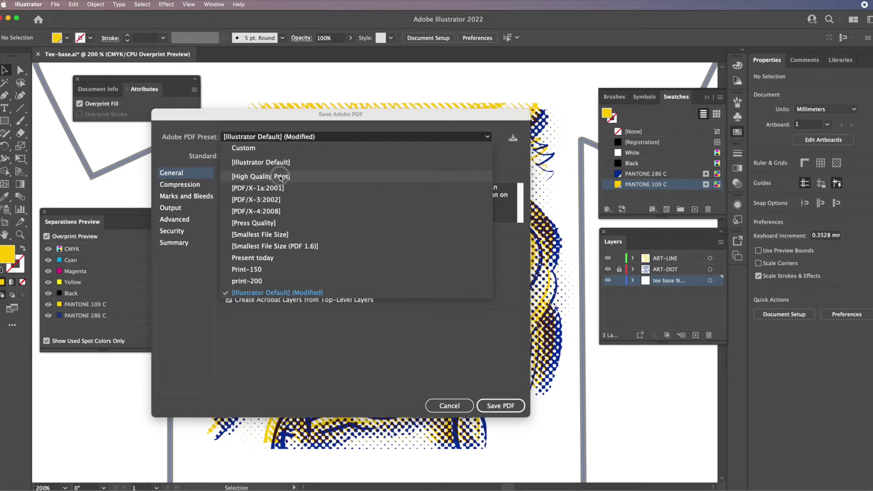
Apply the High Quality Print preset with Acrobat 6 (PDF 1.5) compatibility and Acrobat layers.
left_click(279, 176)
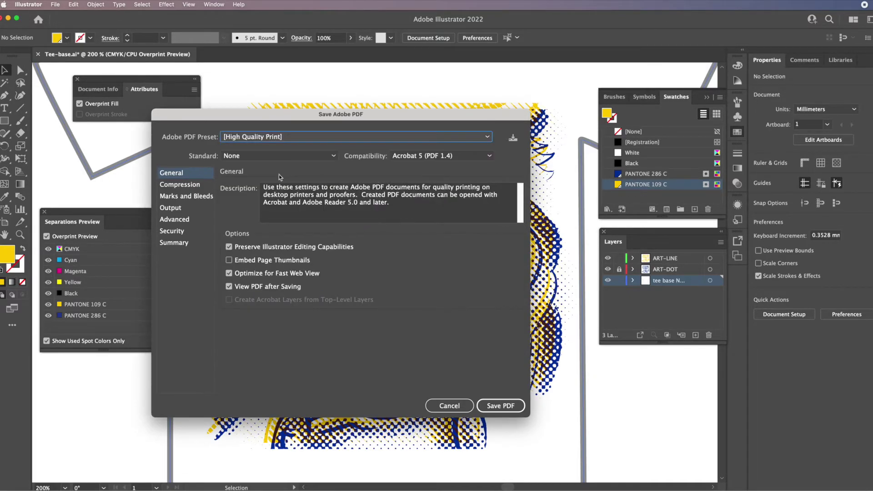
left_click(488, 156)
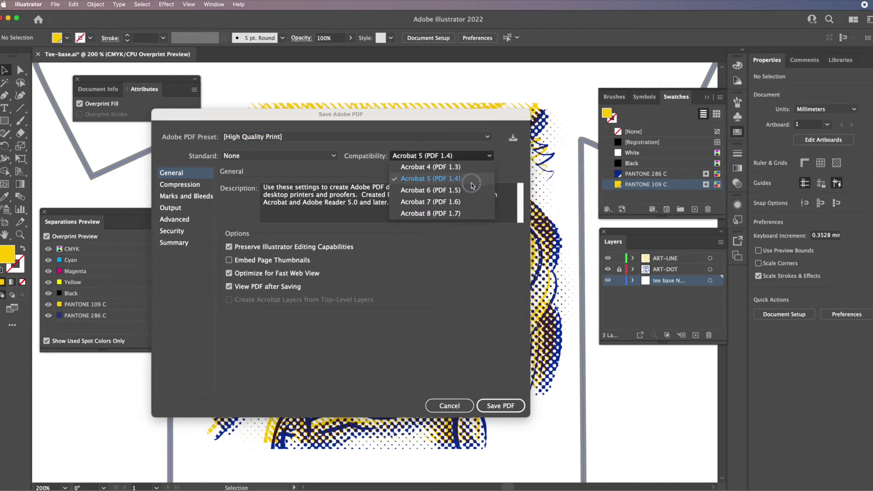
left_click(455, 191)
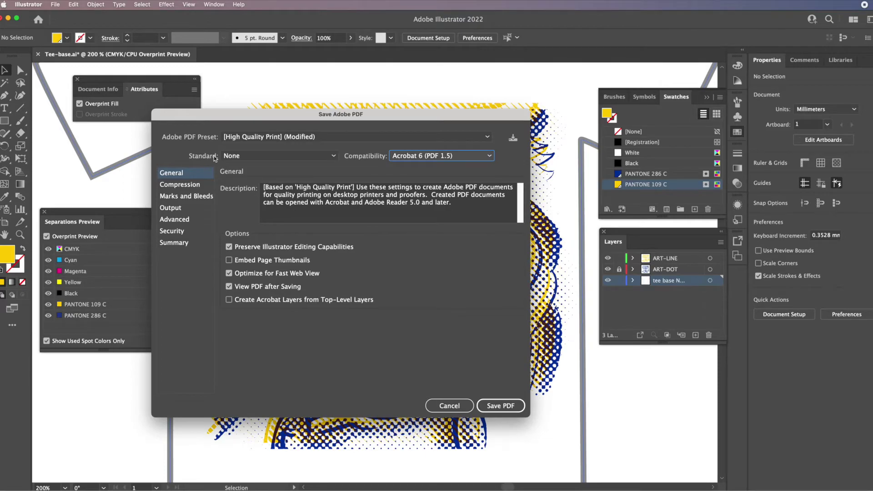
left_click(228, 299)
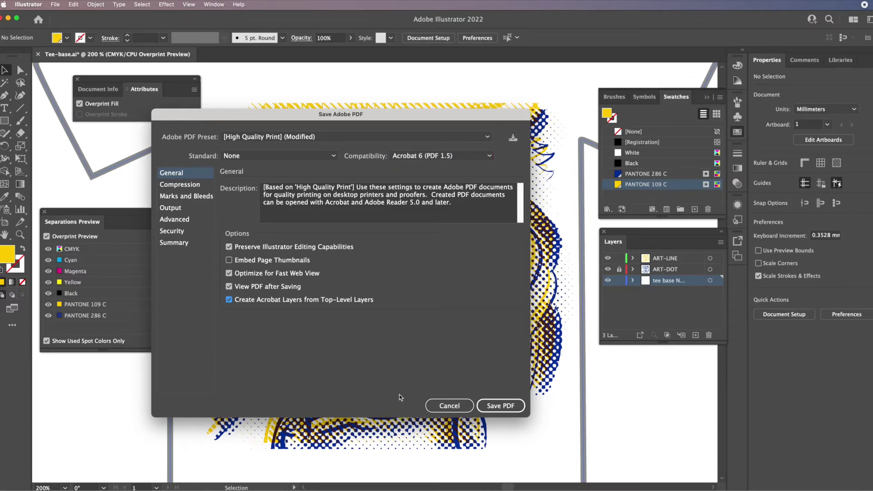
left_click(186, 197)
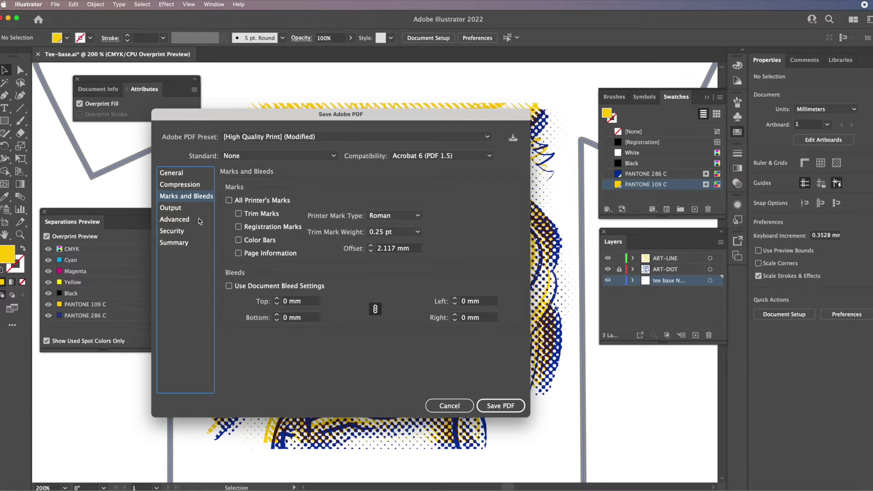
Review the Output and Advanced pages, keep View PDF after Saving on, and save Tee-base.pdf.
left_click(180, 210)
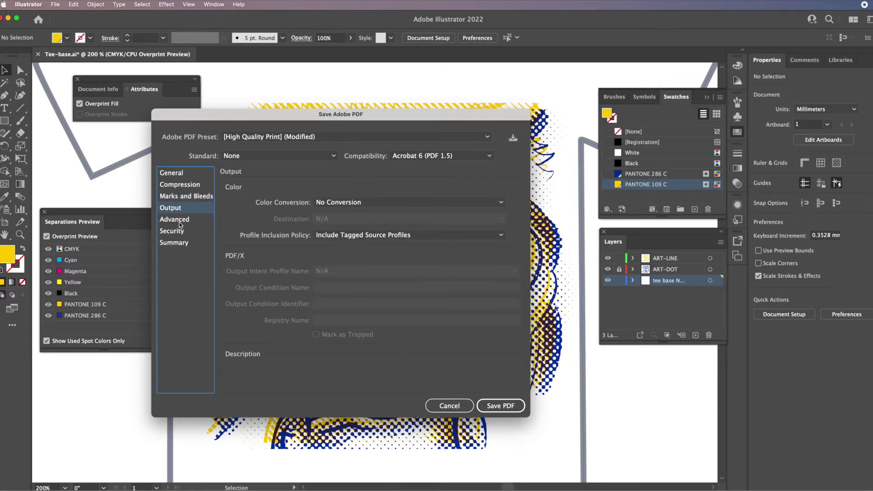
left_click(180, 222)
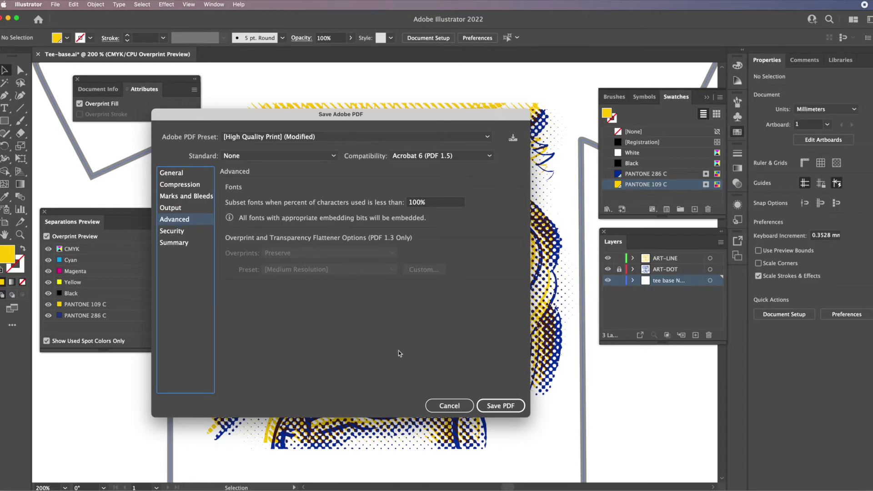
left_click(180, 175)
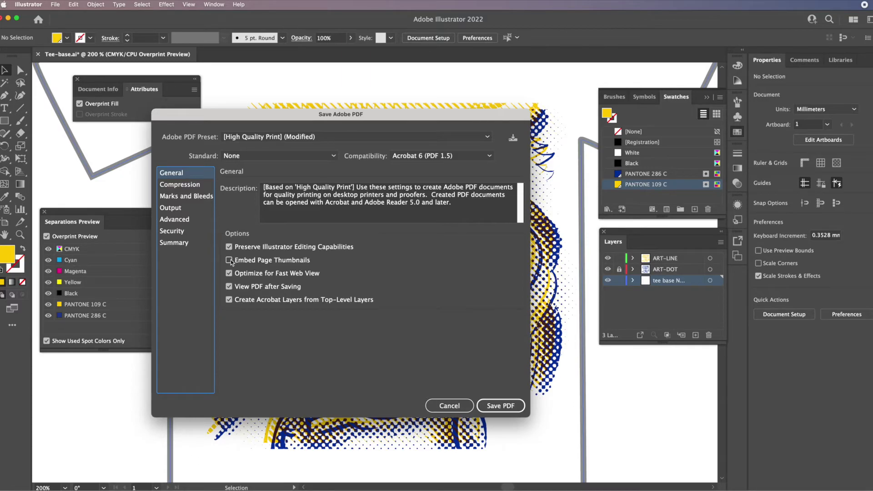
left_click(229, 286)
left_click(501, 405)
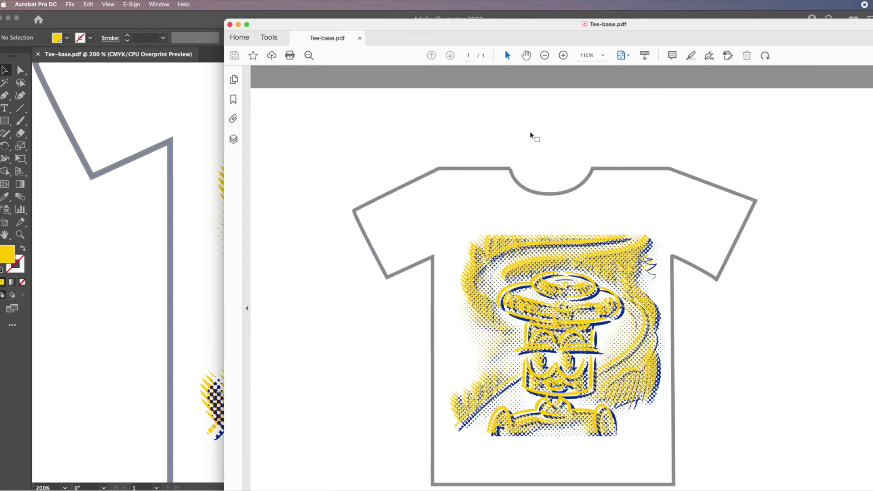
Reposition and widen the Acrobat window, dismiss the feedback survey, and show the Tools page.
left_click_drag(477, 23, 256, 14)
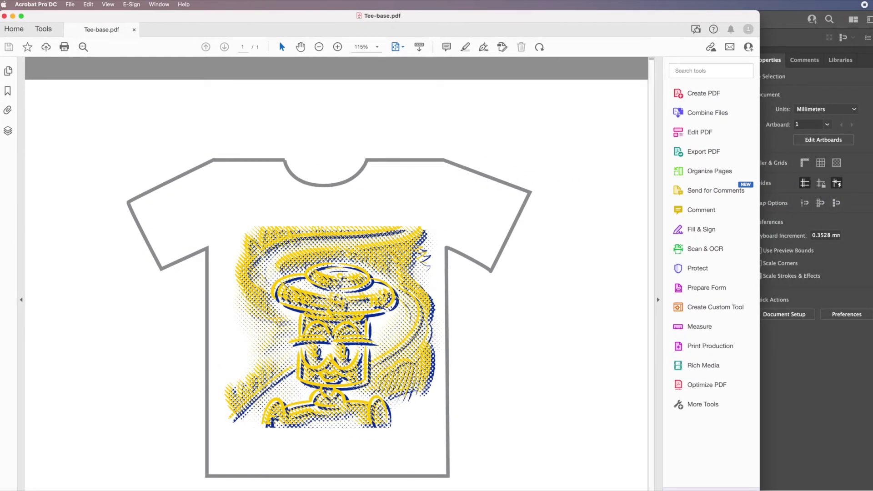
left_click_drag(759, 489, 869, 490)
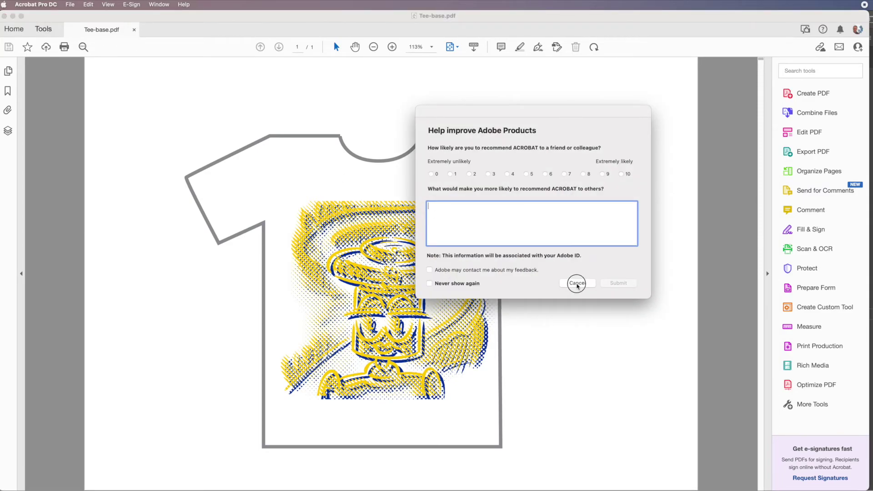
left_click(578, 283)
left_click(47, 30)
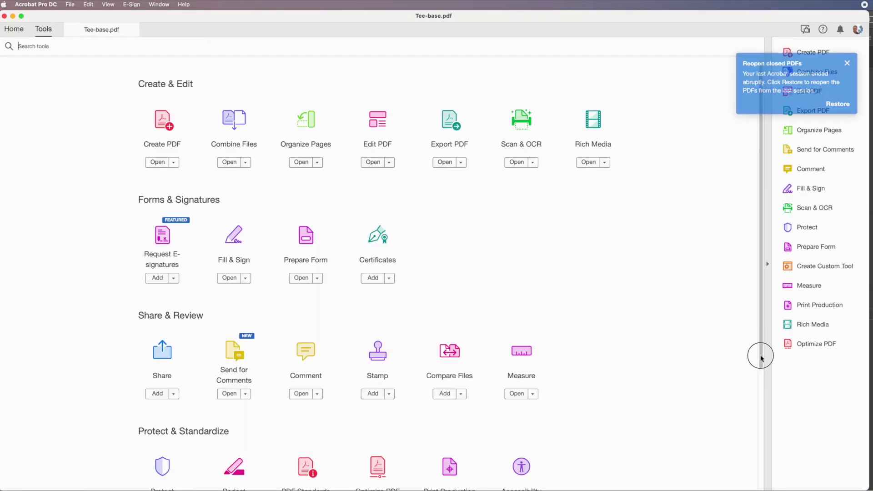
left_click_drag(762, 347, 752, 384)
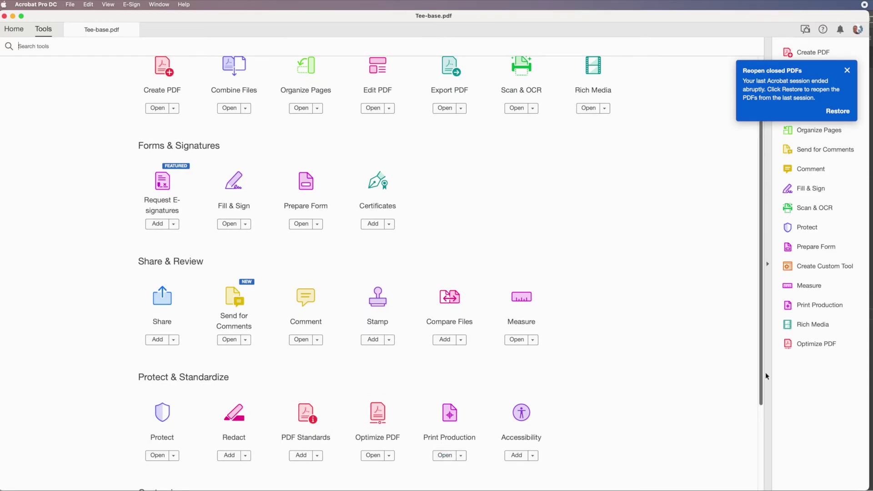
Open Print Production's Output Preview for Tee-base.pdf and show the Layers list.
left_click(803, 305)
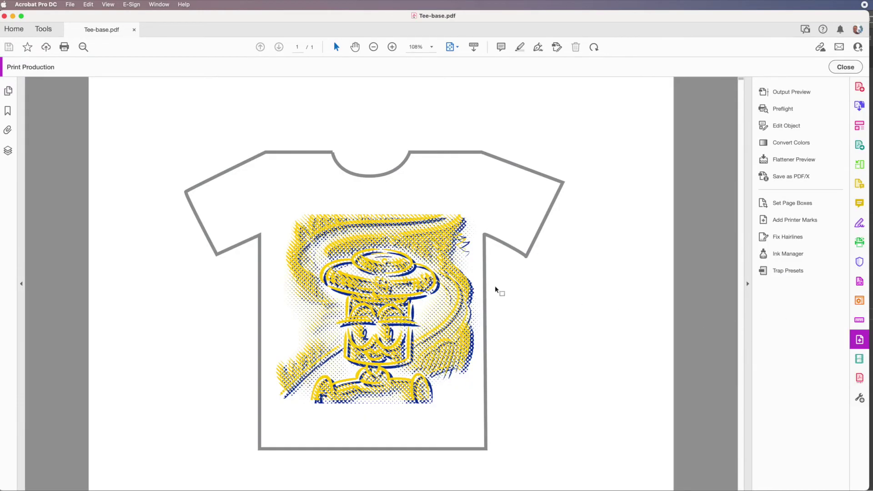
left_click(789, 92)
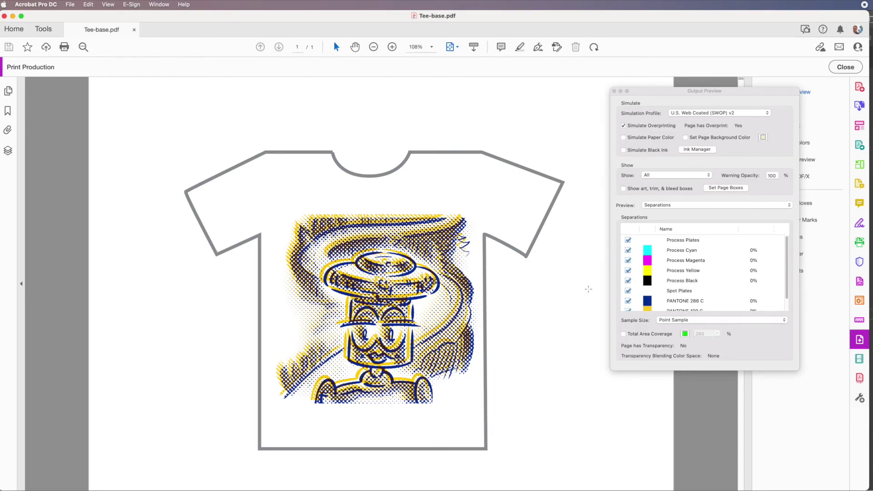
left_click(8, 151)
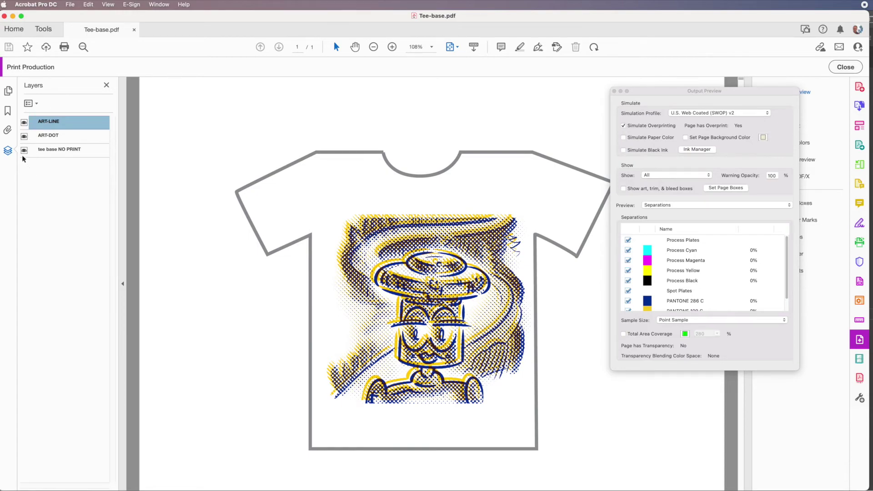
Toggle the tee base NO PRINT layer off and on, turn off Process Plates, and close Output Preview.
left_click(24, 150)
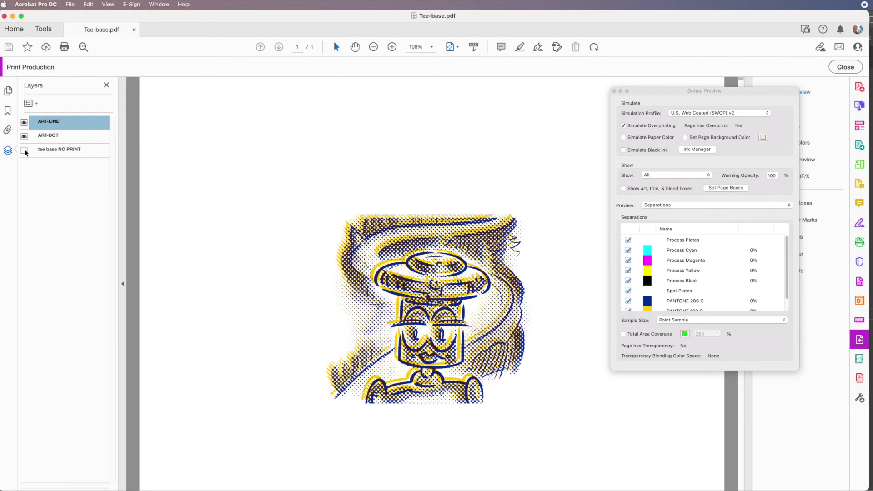
left_click(24, 150)
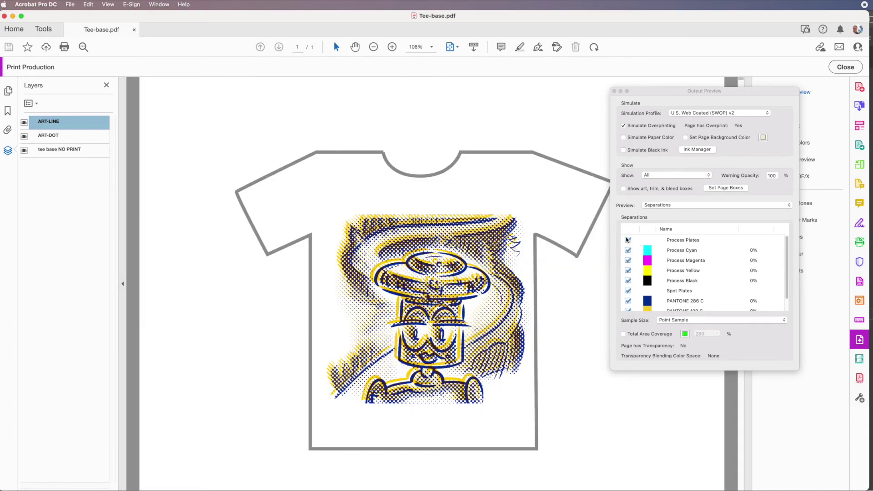
left_click(629, 240)
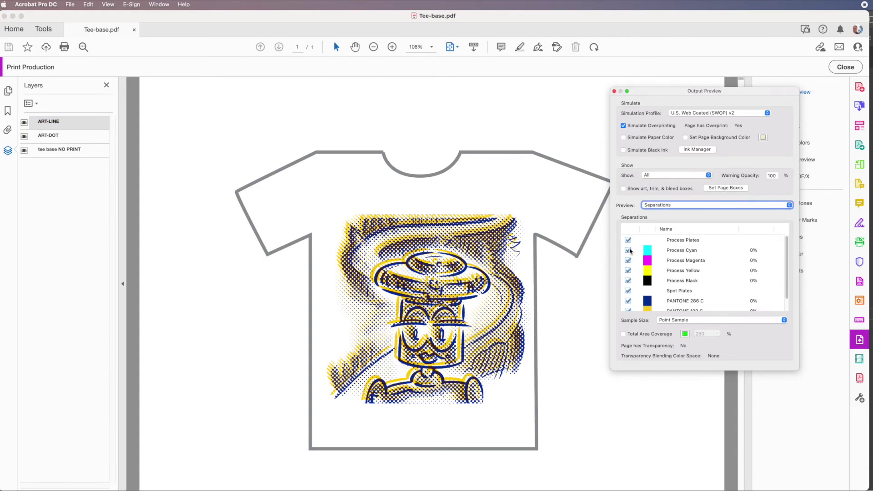
left_click(628, 241)
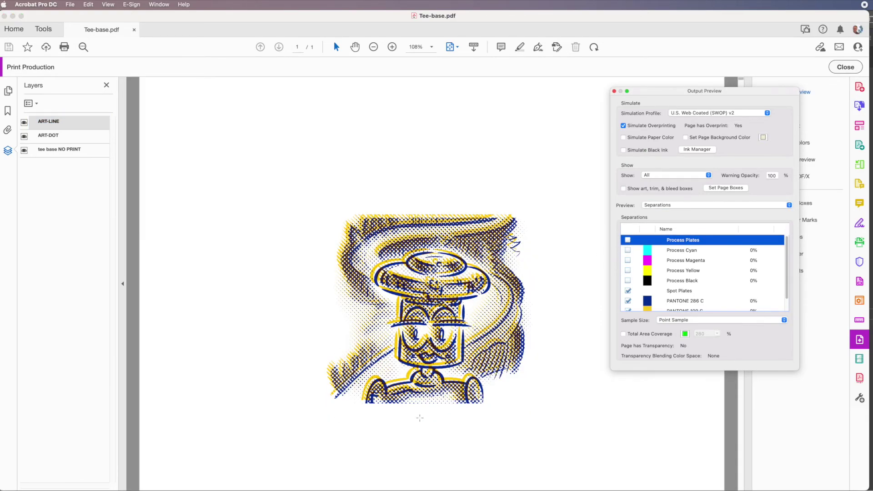
left_click_drag(785, 288, 782, 315)
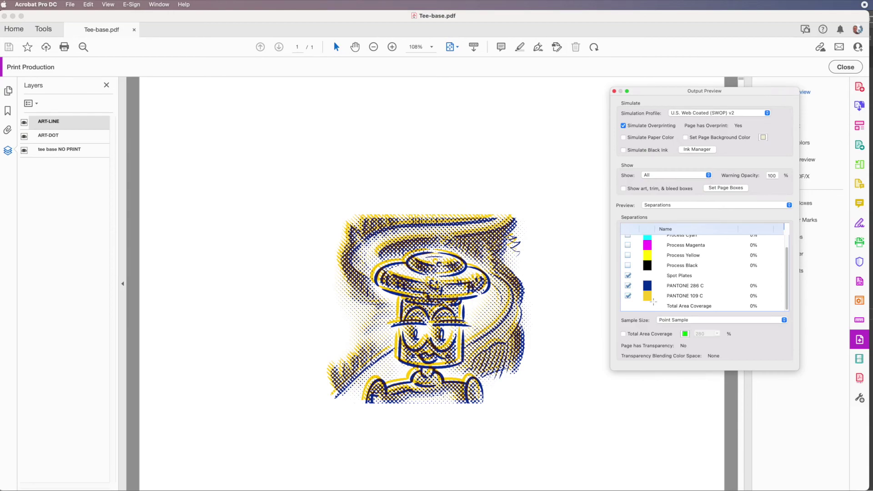
left_click(613, 91)
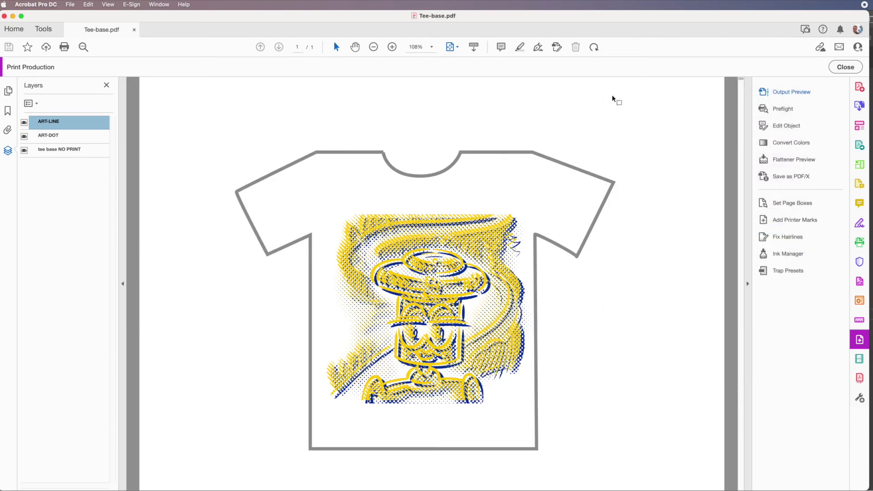
Reopen Output Preview, move it off the artwork, and zoom the page to 200%.
left_click(802, 94)
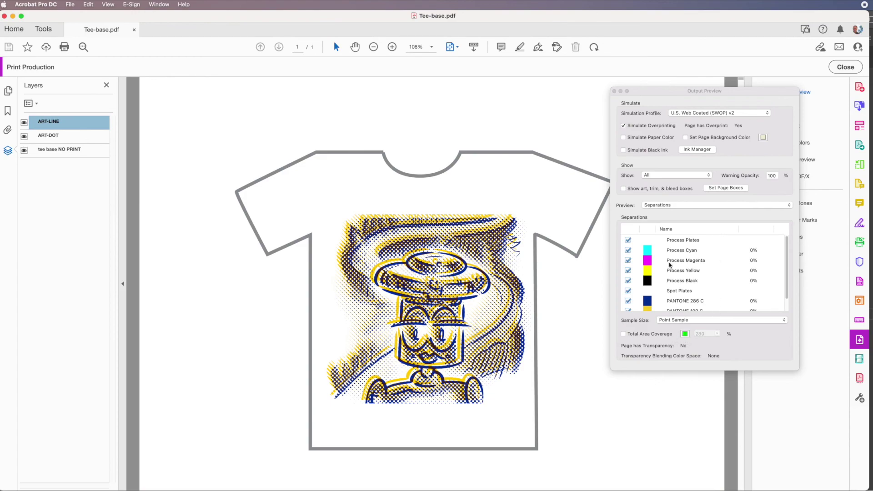
left_click_drag(675, 95, 669, 267)
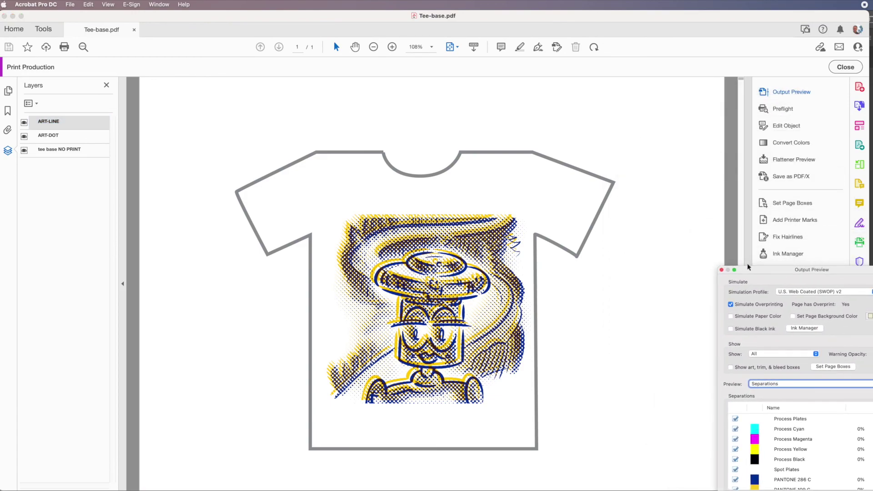
key("super+equal")
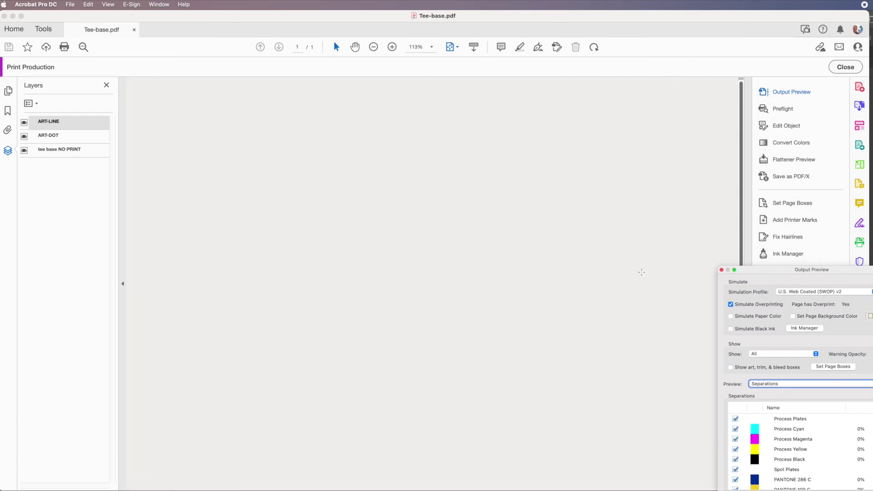
key("super+equal")
key("super+equal")
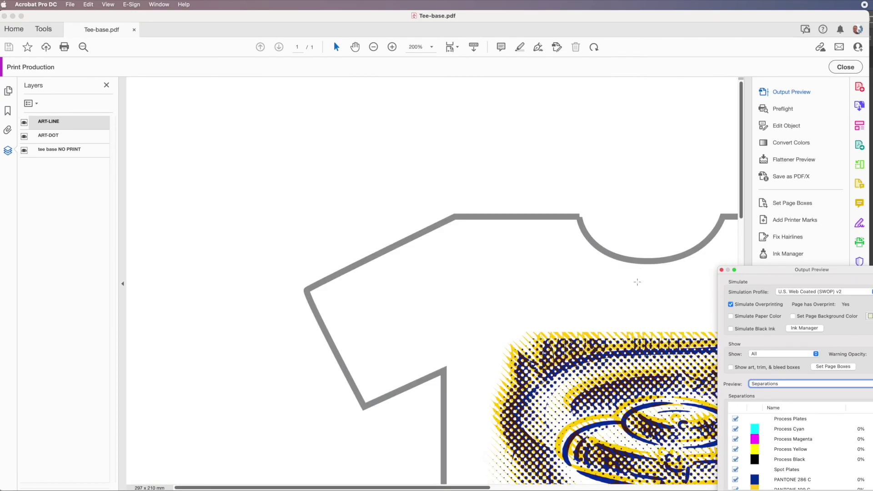
key("space")
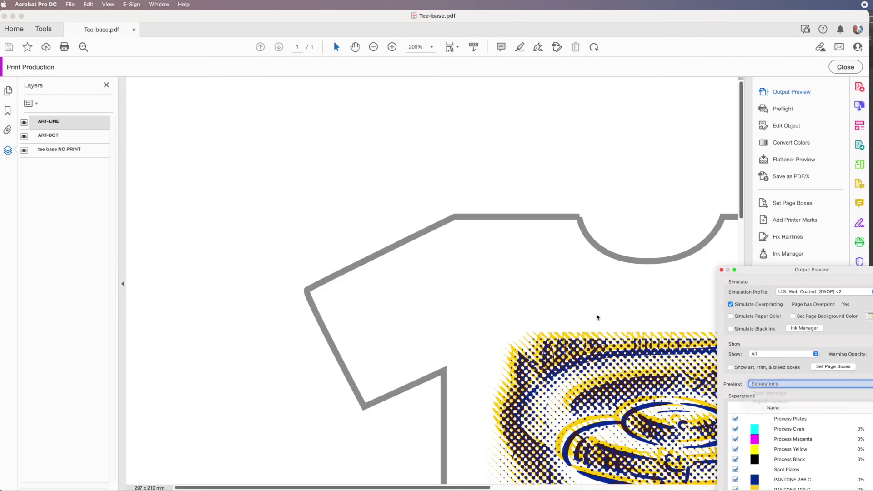
Reposition the Output Preview panel and bring the robot character artwork into view.
left_click(600, 314)
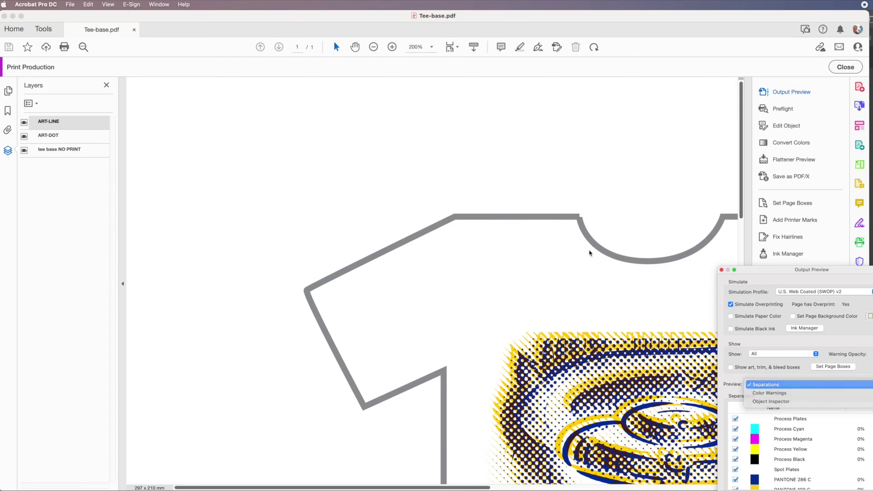
left_click_drag(742, 270, 816, 163)
left_click_drag(741, 208, 740, 363)
left_click_drag(391, 482, 513, 480)
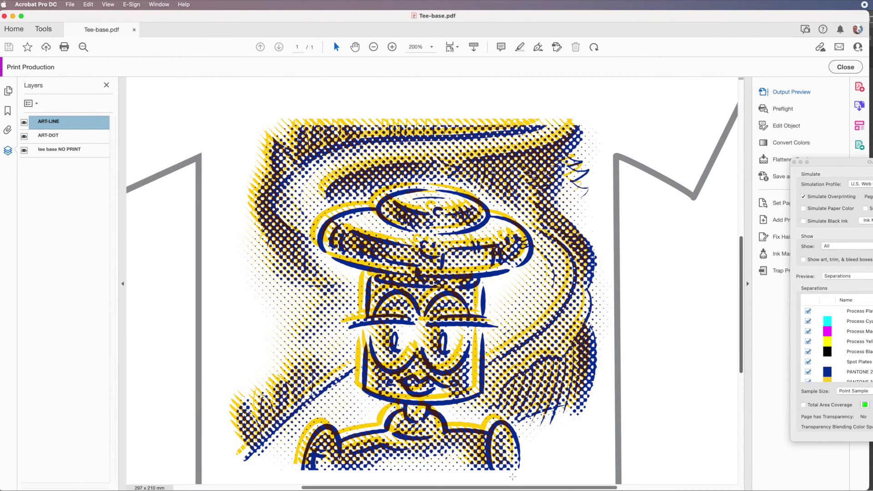